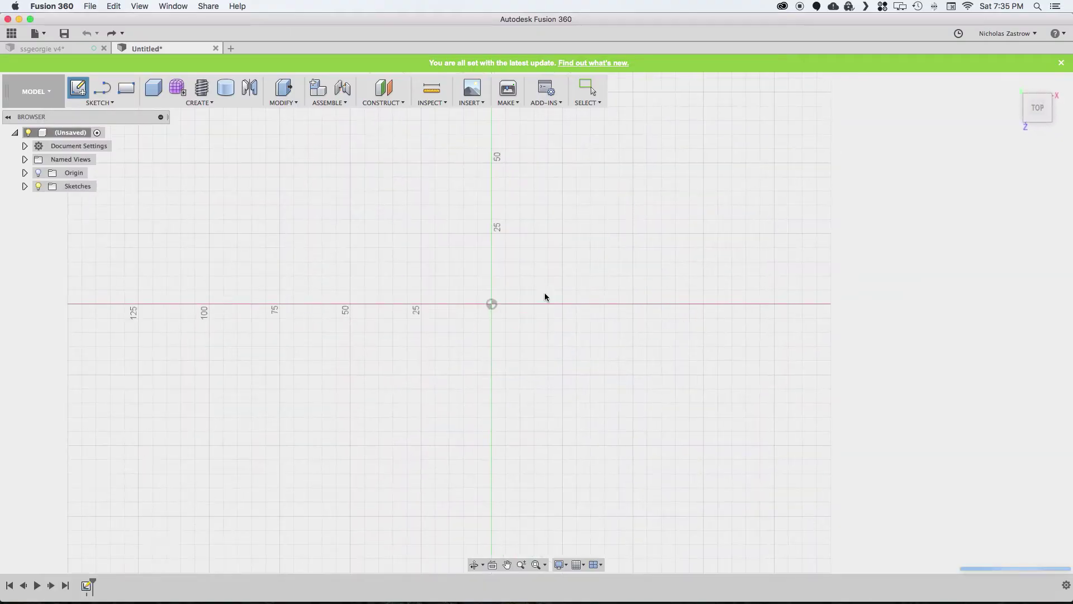
Draw a vertical line and a horizontal line crossing at the origin.
{"action": "key", "text": "l"}
{"action": "left_click", "coordinate": [492, 215]}
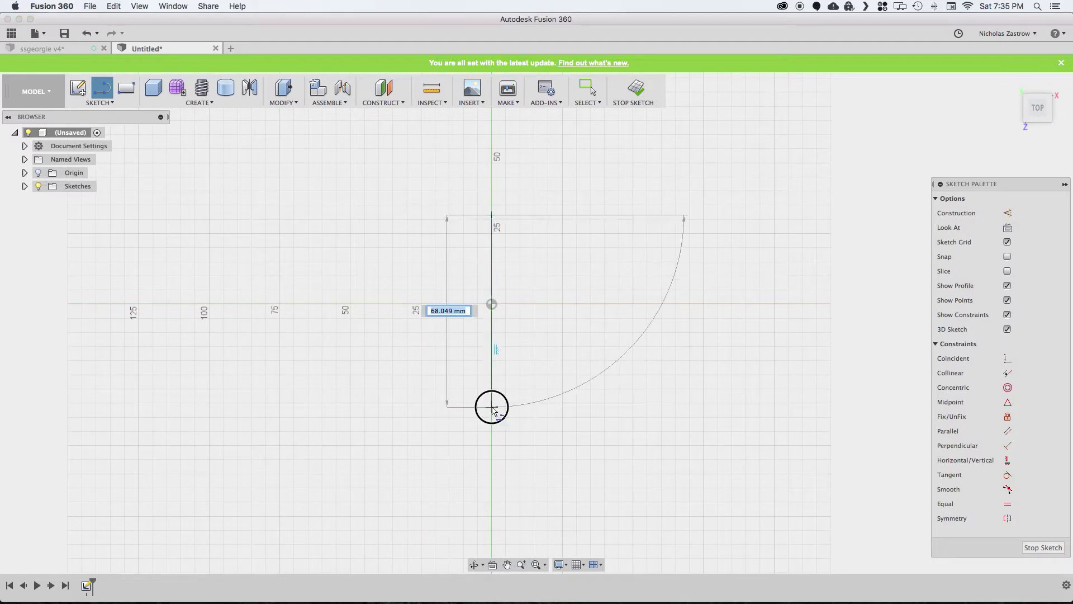
{"action": "left_click", "coordinate": [492, 408]}
{"action": "key", "text": "Escape"}
{"action": "key", "text": "l"}
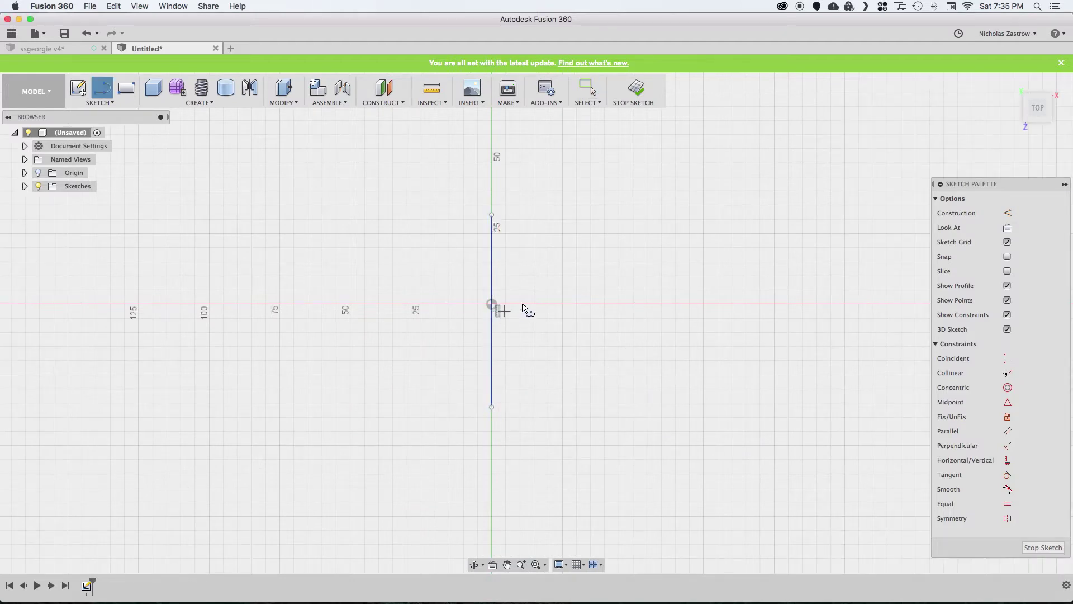
{"action": "left_click", "coordinate": [567, 303]}
{"action": "left_click", "coordinate": [410, 303]}
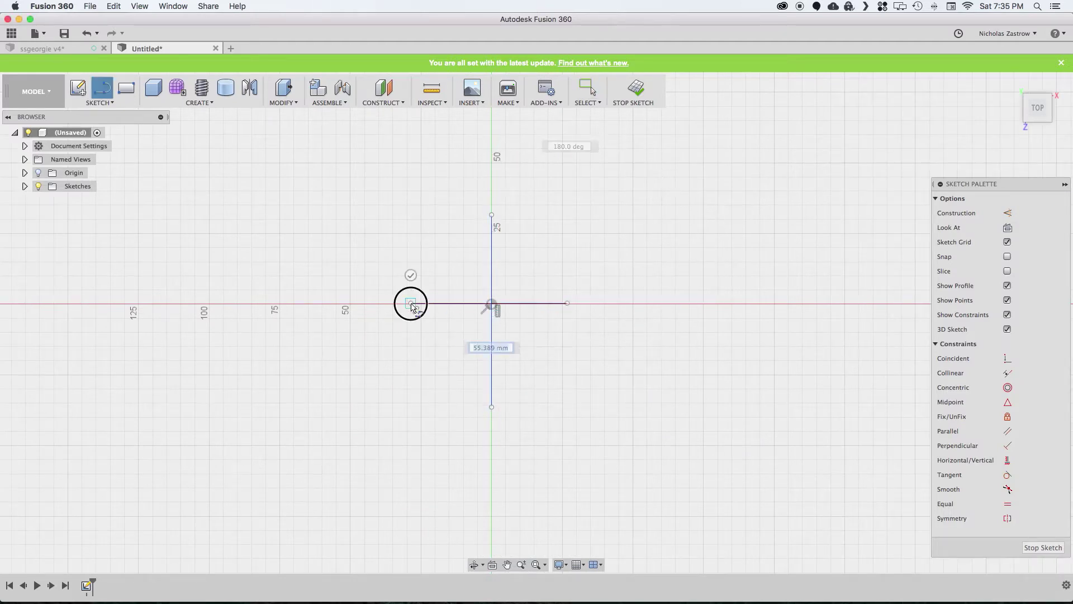
{"action": "key", "text": "Escape"}
Centre the horizontal line on the vertical line with Midpoint, then make both construction lines.
{"action": "left_click", "coordinate": [446, 303]}
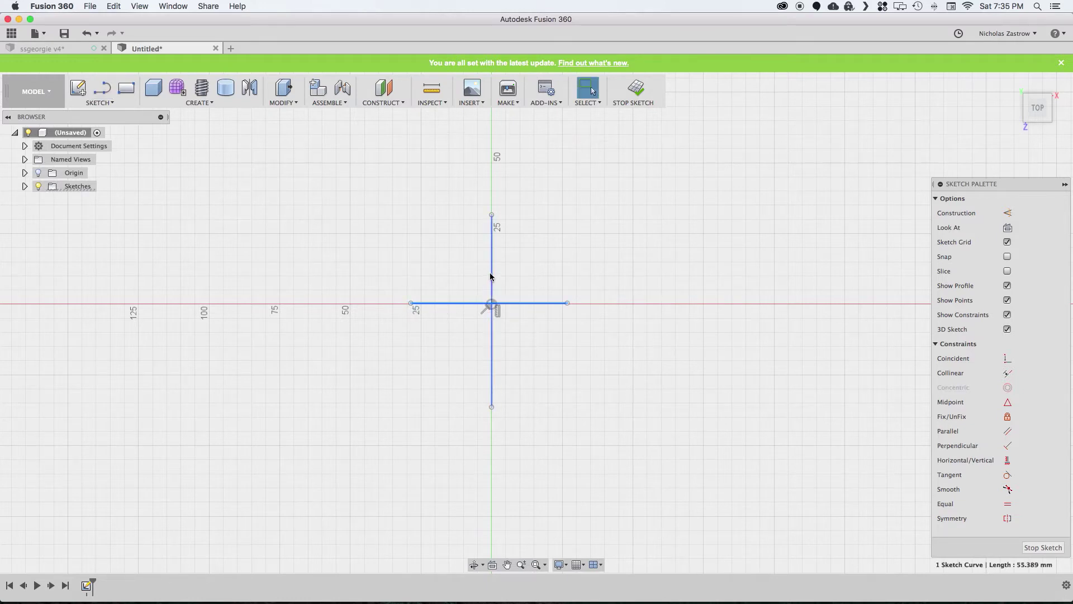
{"action": "left_click", "coordinate": [491, 277]}
{"action": "left_click", "coordinate": [1008, 403]}
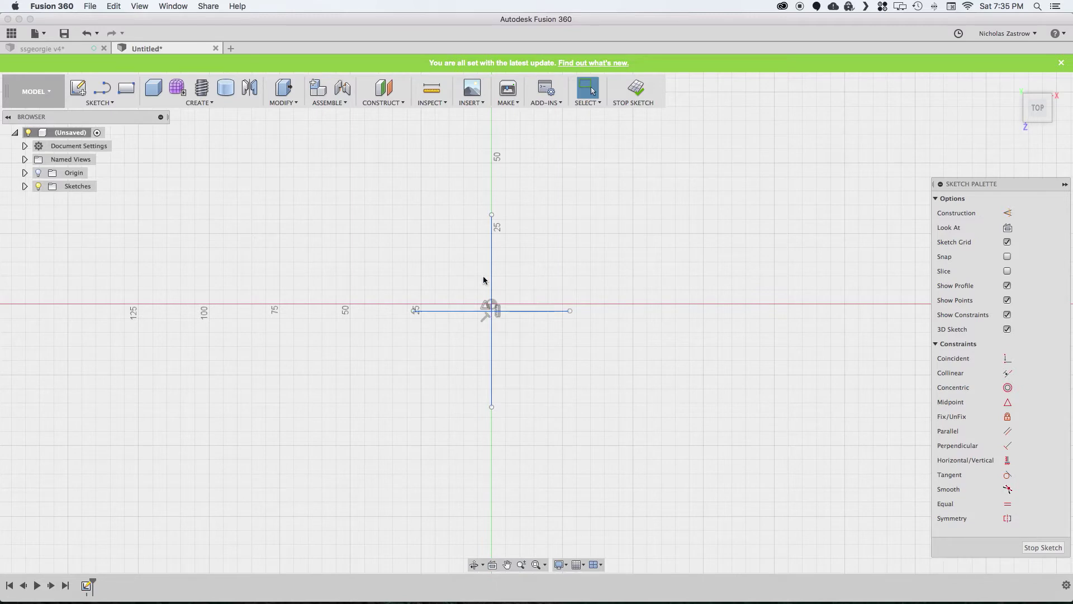
{"action": "left_click", "coordinate": [492, 322]}
{"action": "left_click", "coordinate": [515, 313]}
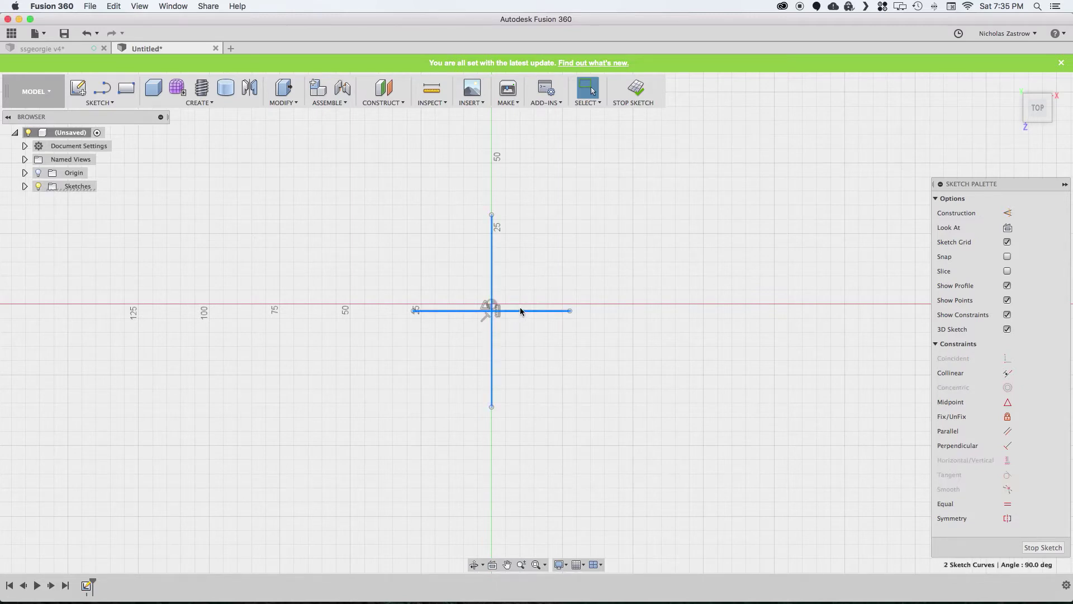
{"action": "key", "text": "x"}
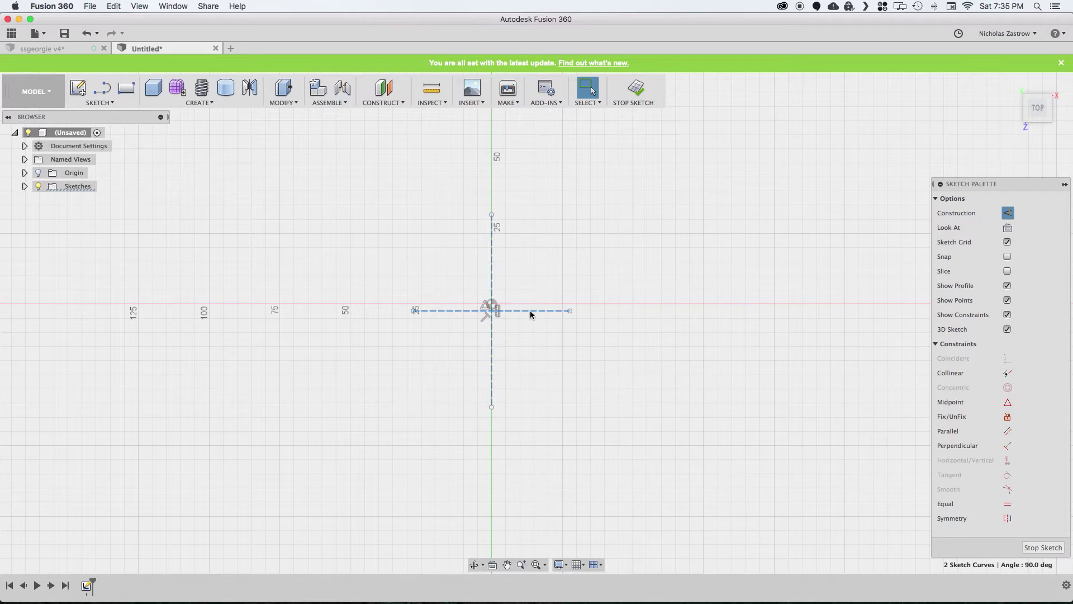
Start a sketch dimension and cancel the redundant angle dimension between the lines.
{"action": "key", "text": "d"}
{"action": "key", "text": "Escape"}
{"action": "key", "text": "d"}
{"action": "left_click", "coordinate": [489, 263]}
{"action": "key", "text": "Escape"}
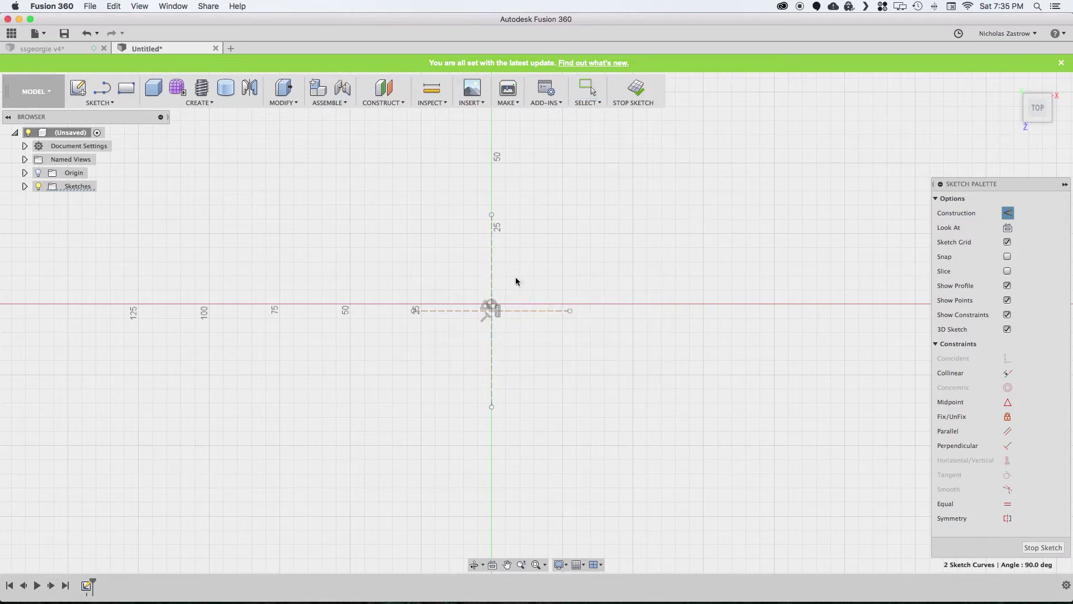
Dimension the vertical construction line to 75 mm and the horizontal one to 35 mm.
{"action": "left_click", "coordinate": [491, 276]}
{"action": "left_click", "coordinate": [657, 273]}
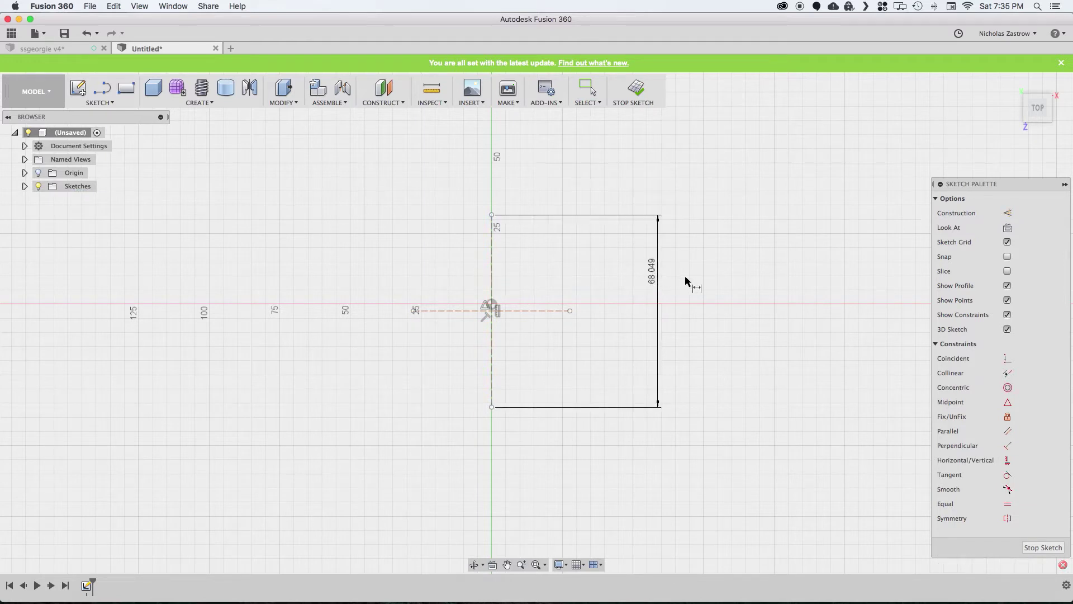
{"action": "double_click", "coordinate": [652, 272]}
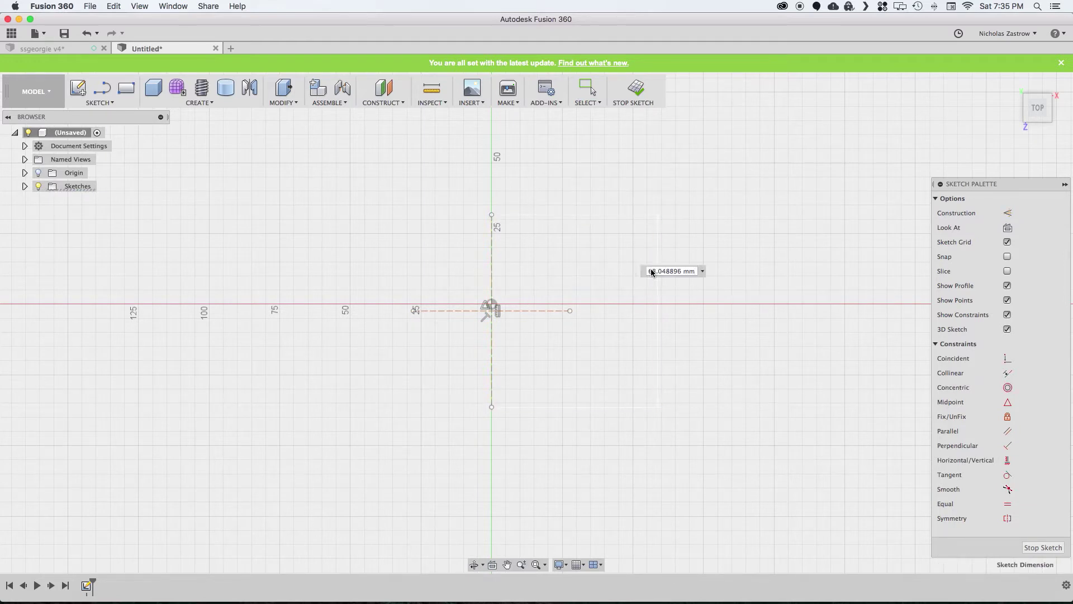
{"action": "type", "text": "75"}
{"action": "key", "text": "Return"}
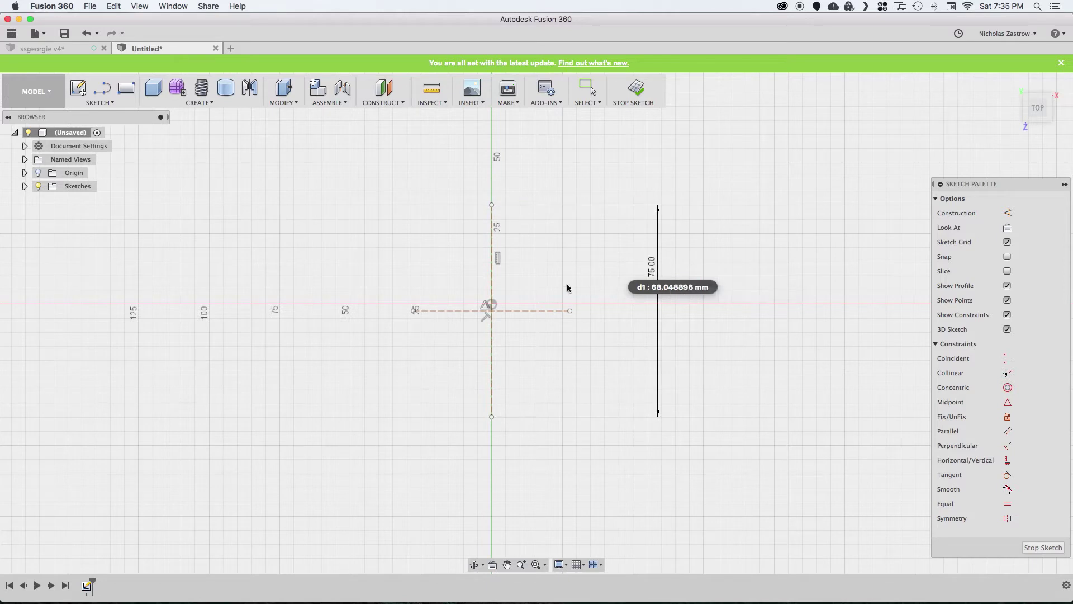
{"action": "left_click", "coordinate": [543, 311]}
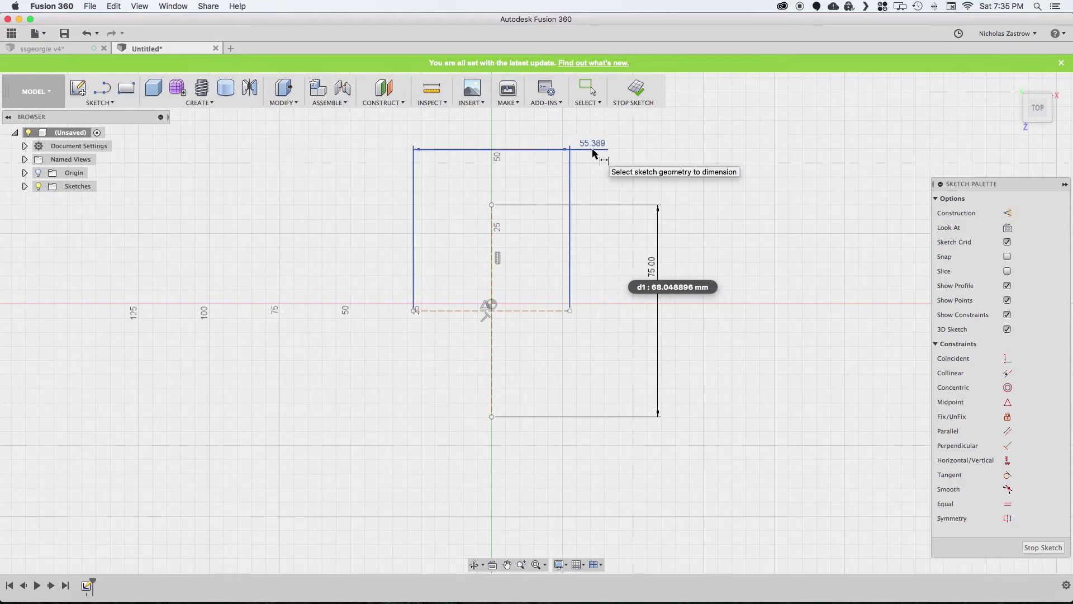
{"action": "left_click", "coordinate": [589, 144]}
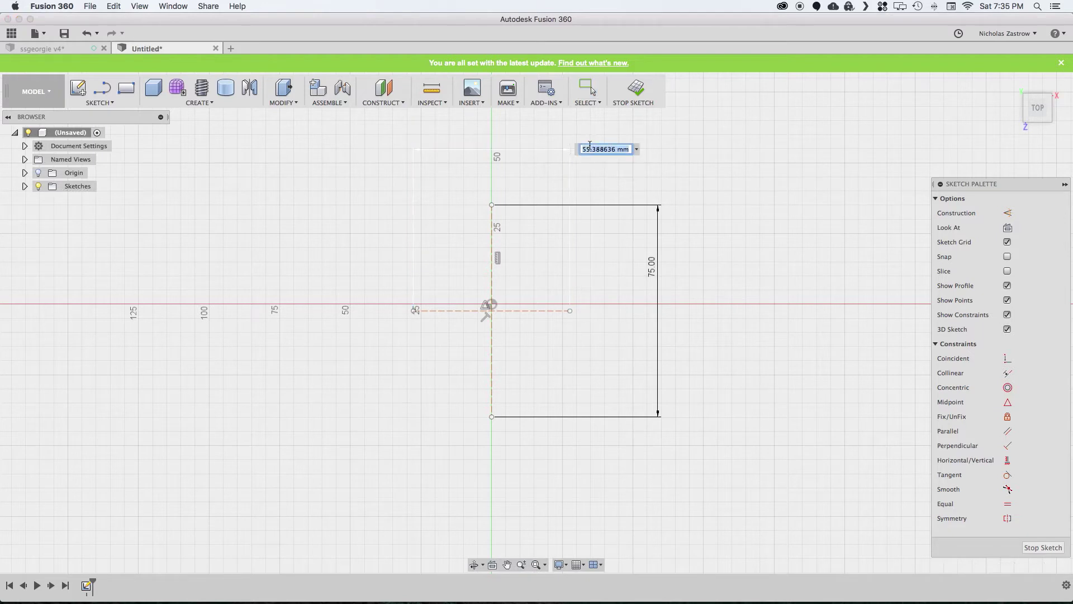
{"action": "type", "text": "35"}
{"action": "key", "text": "Return"}
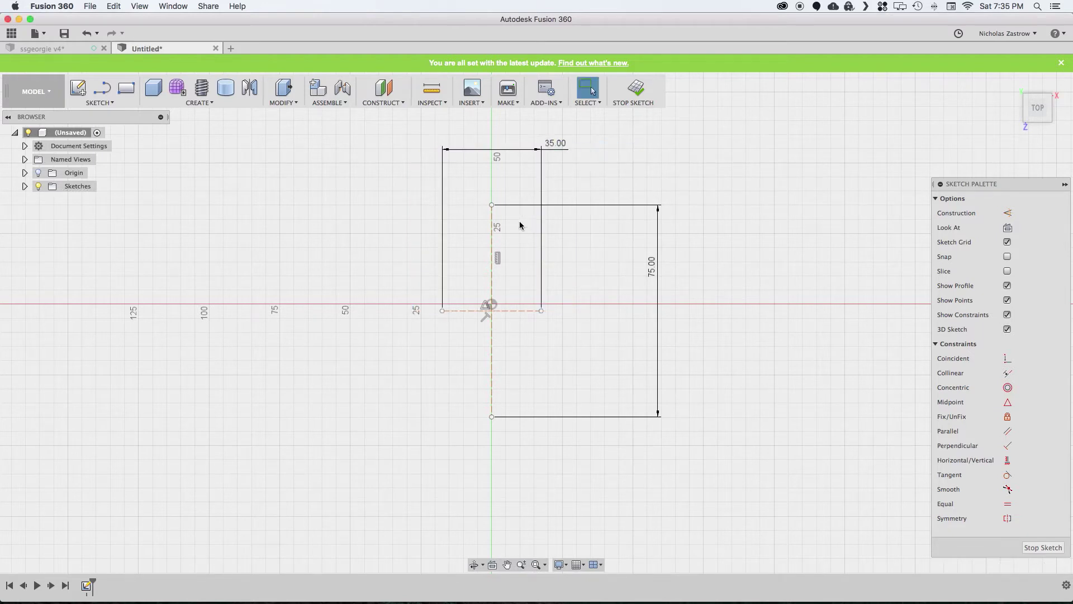
Draw a closed diamond joining the four endpoints of the construction lines.
{"action": "key", "text": "l"}
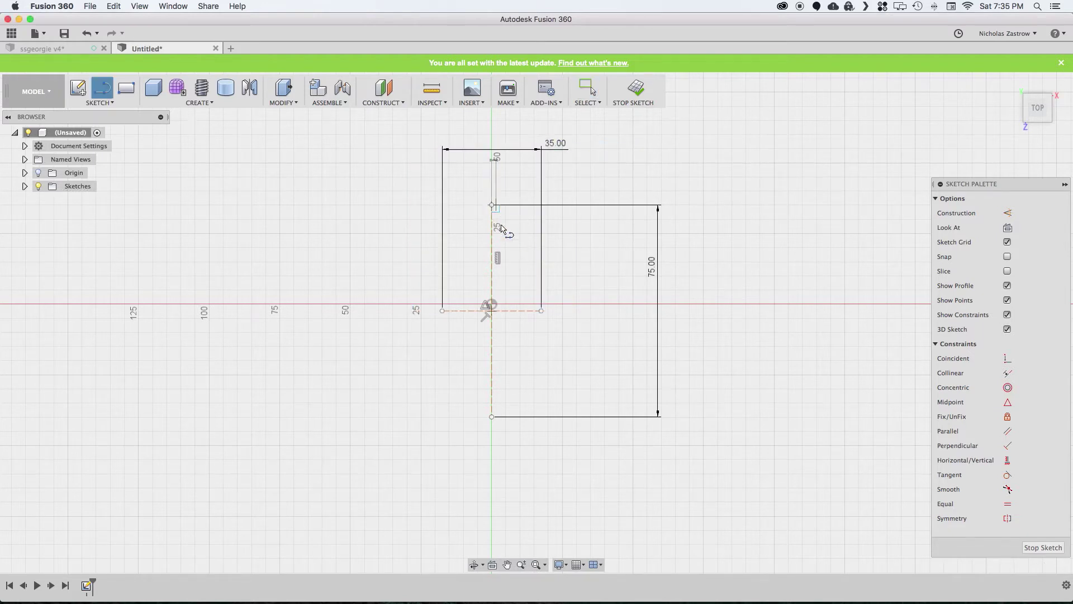
{"action": "left_click", "coordinate": [492, 205]}
{"action": "left_click", "coordinate": [540, 310]}
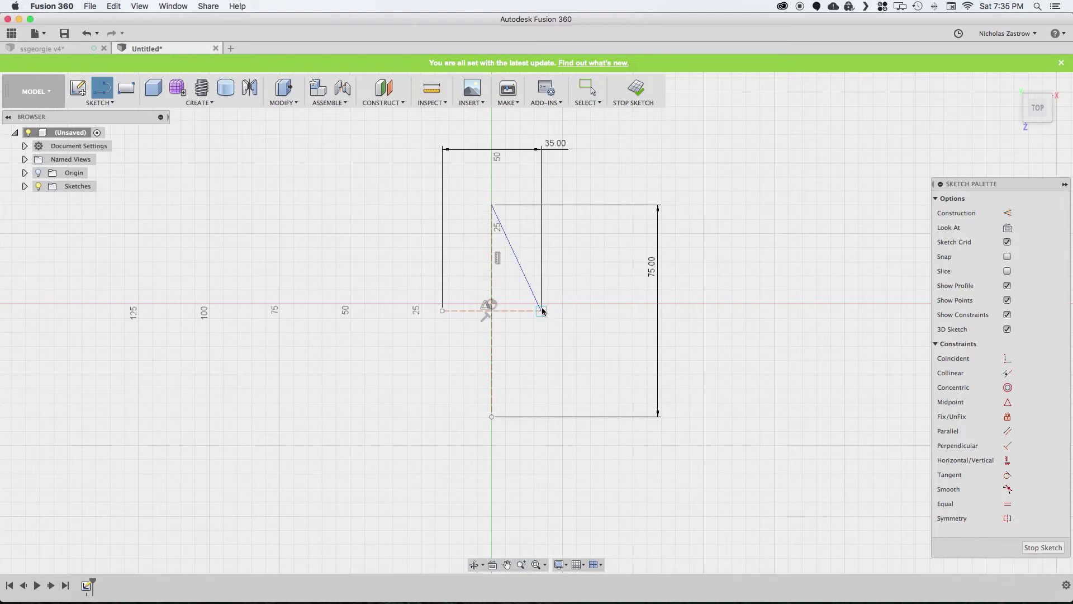
{"action": "left_click", "coordinate": [492, 417]}
{"action": "left_click", "coordinate": [442, 310]}
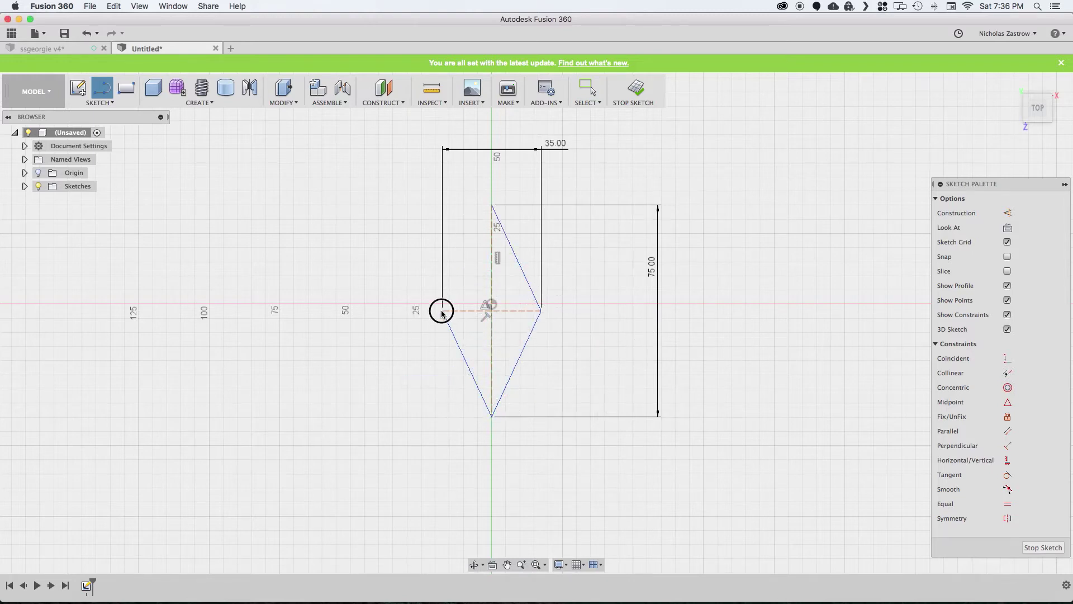
{"action": "left_click", "coordinate": [442, 310]}
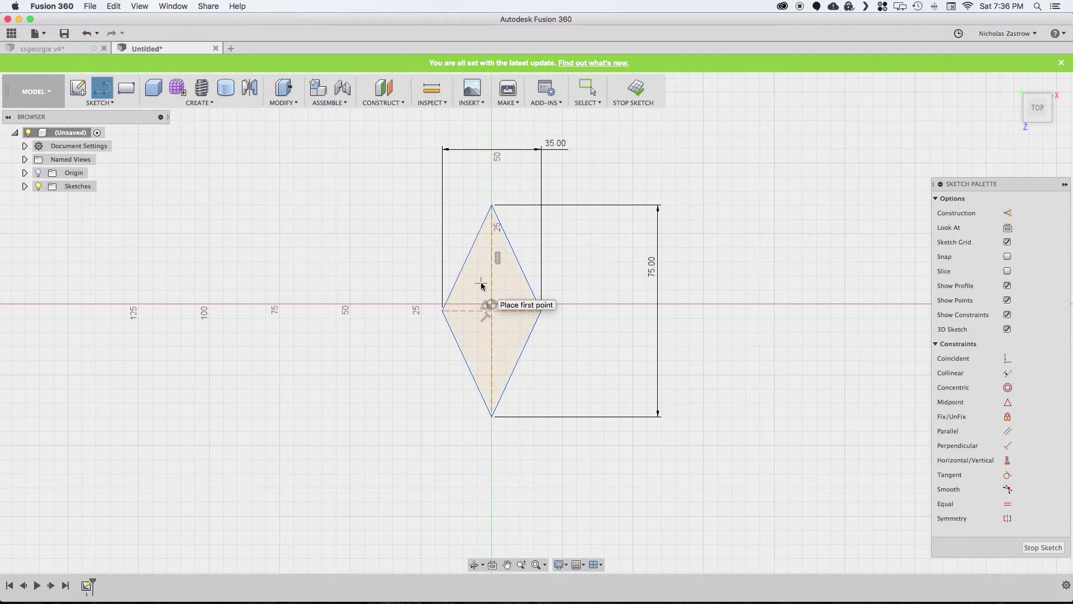
{"action": "key", "text": "Escape"}
{"action": "left_click", "coordinate": [514, 277]}
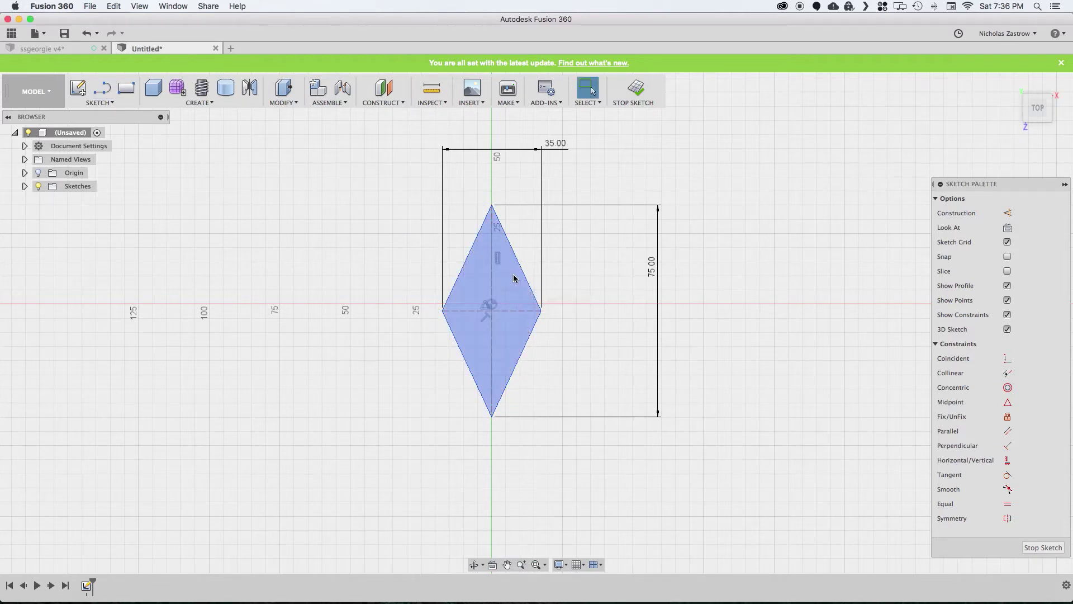
Offset the diamond outline 3 mm outward and 3 mm inward.
{"action": "key", "text": "o"}
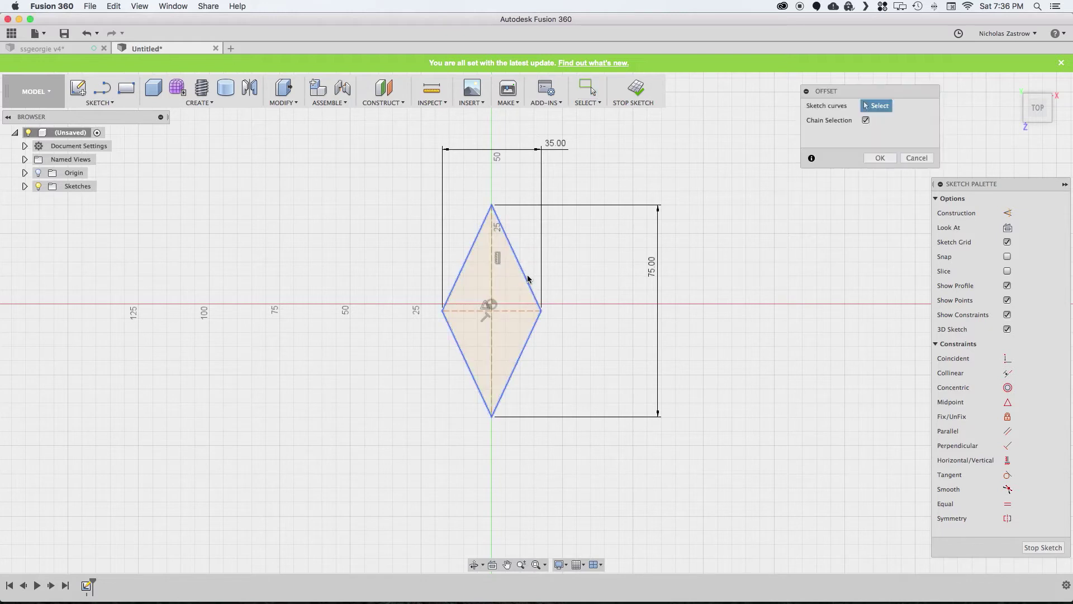
{"action": "left_click", "coordinate": [526, 278]}
{"action": "type", "text": "-"}
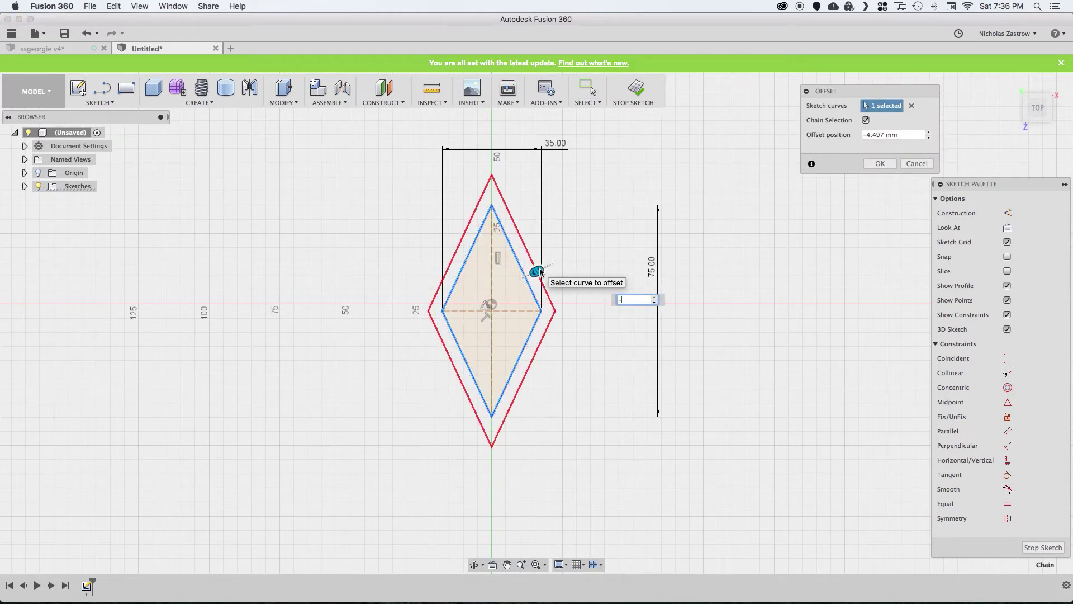
{"action": "type", "text": "3"}
{"action": "key", "text": "Return"}
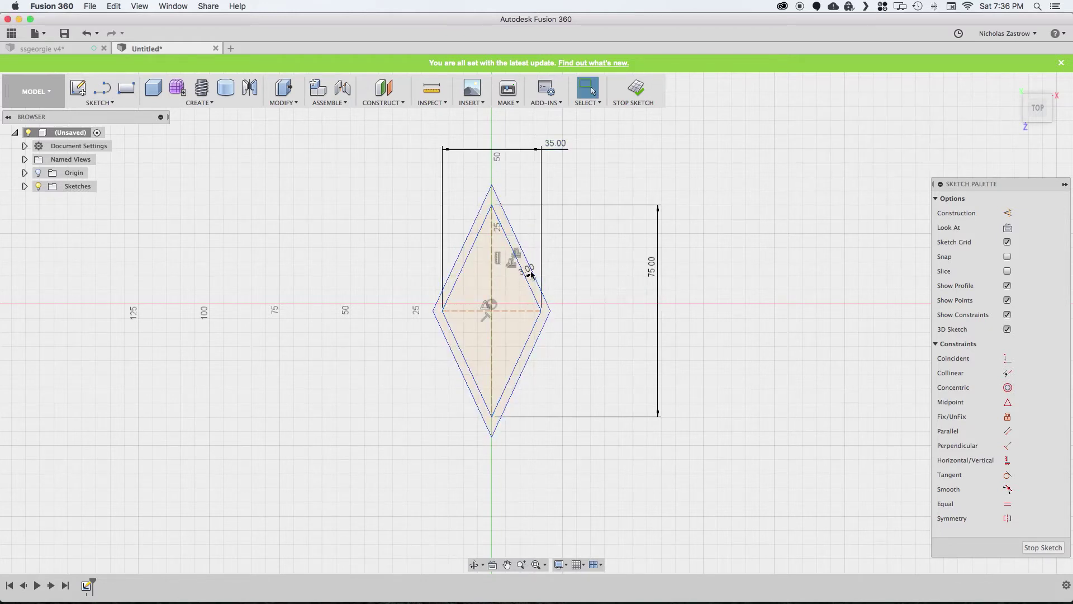
{"action": "key", "text": "o"}
{"action": "left_click", "coordinate": [526, 279]}
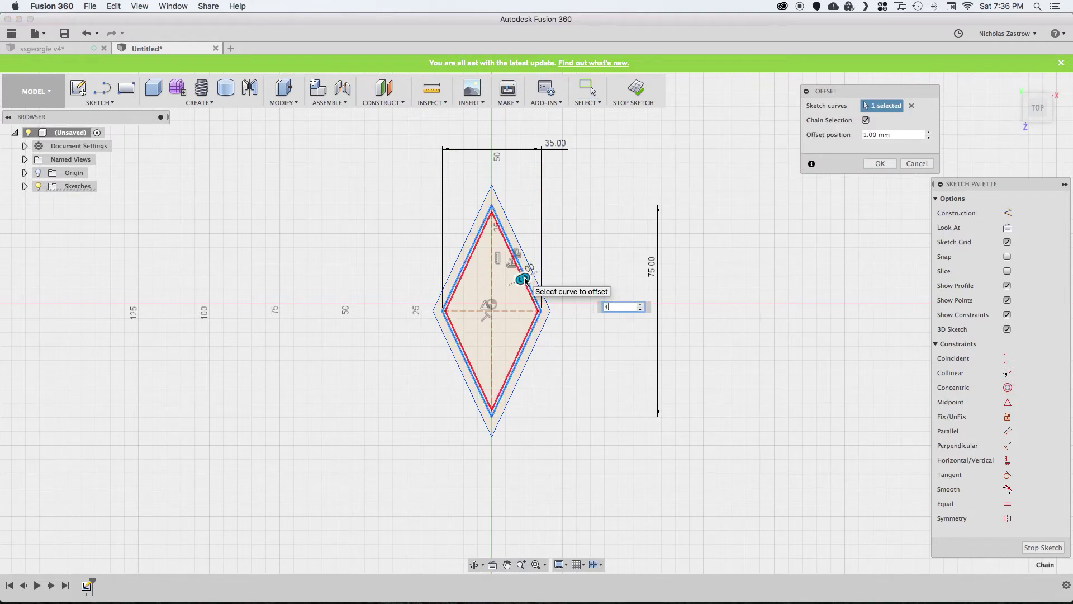
{"action": "type", "text": "3"}
{"action": "key", "text": "Return"}
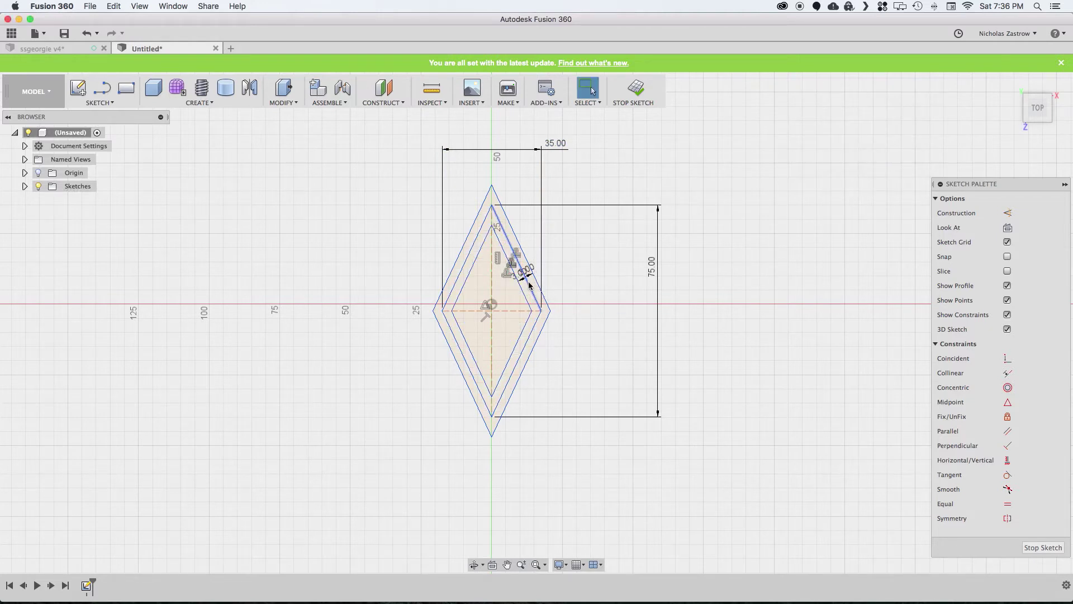
Add a third diamond offset of about 15.324 mm and finish the sketch.
{"action": "key", "text": "o"}
{"action": "left_click", "coordinate": [528, 288]}
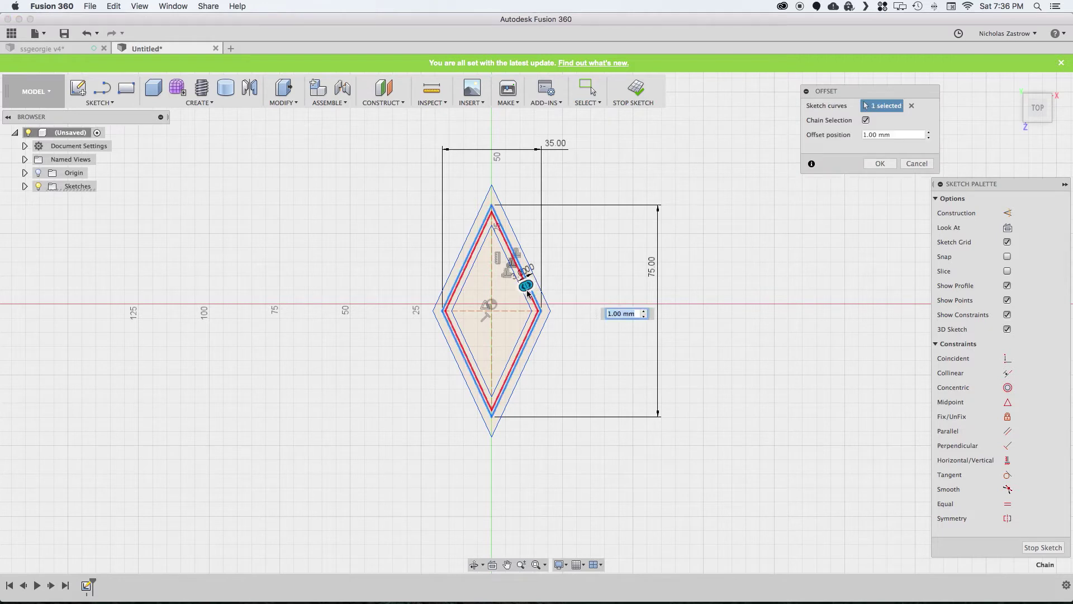
{"action": "left_click", "coordinate": [528, 287]}
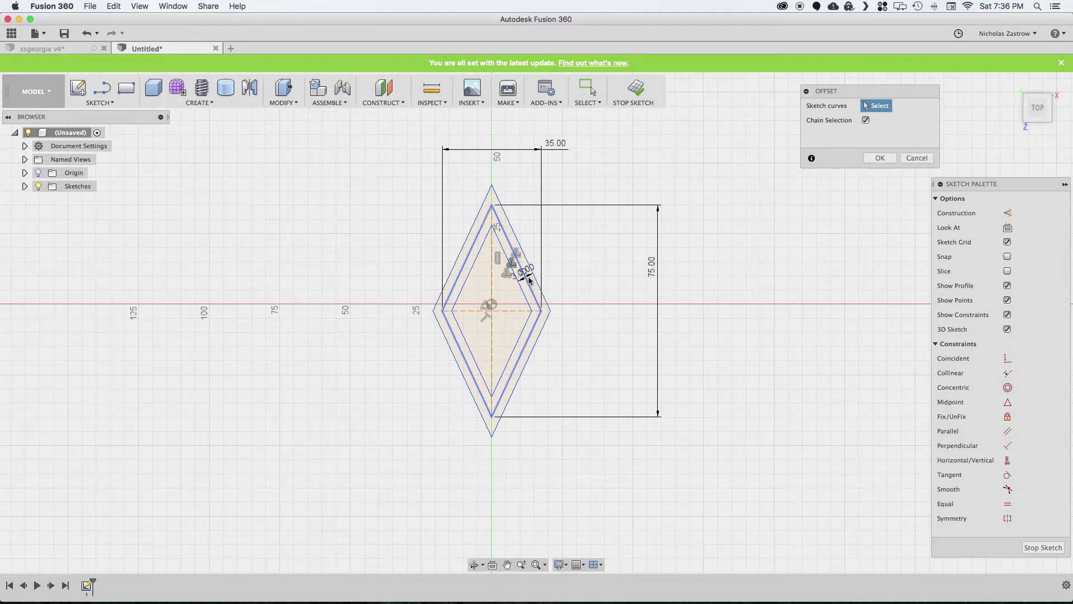
{"action": "left_click", "coordinate": [528, 282]}
{"action": "left_click_drag", "start_coordinate": [525, 285], "coordinate": [490, 304]}
{"action": "scroll", "coordinate": [497, 323], "scroll_direction": "up", "scroll_amount": 8}
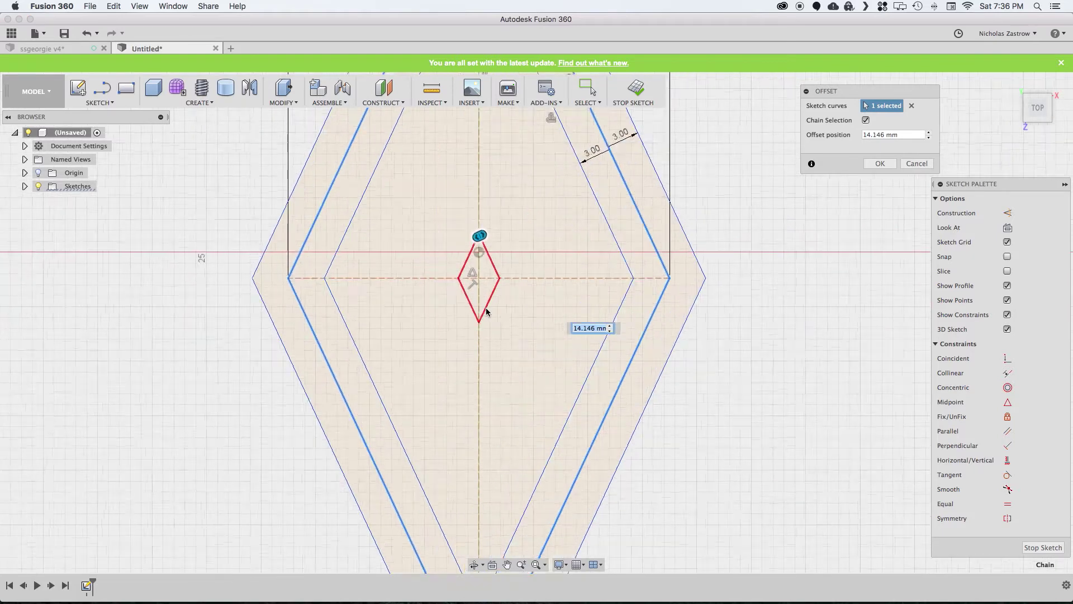
{"action": "scroll", "coordinate": [486, 312], "scroll_direction": "up", "scroll_amount": 3}
{"action": "left_click_drag", "start_coordinate": [472, 185], "coordinate": [457, 208]}
{"action": "key", "text": "Return"}
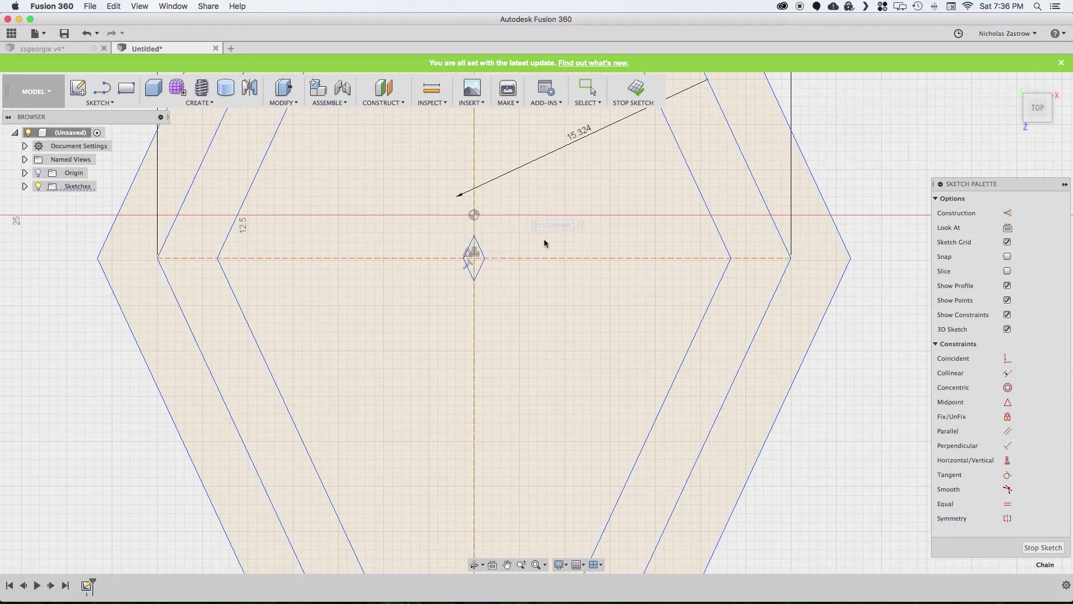
{"action": "left_click", "coordinate": [635, 88]}
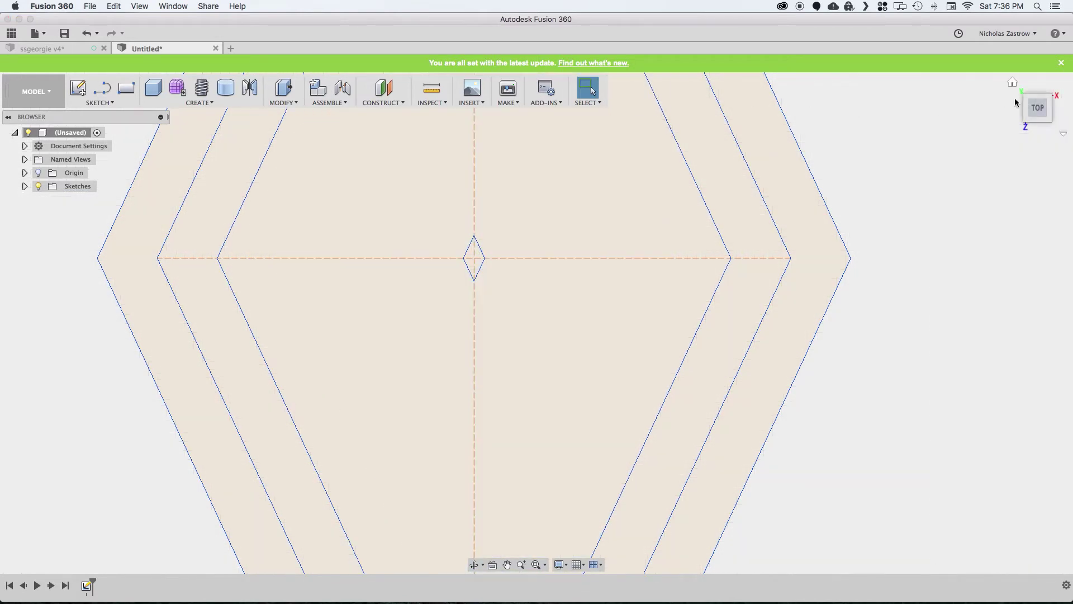
{"action": "left_click", "coordinate": [1012, 83]}
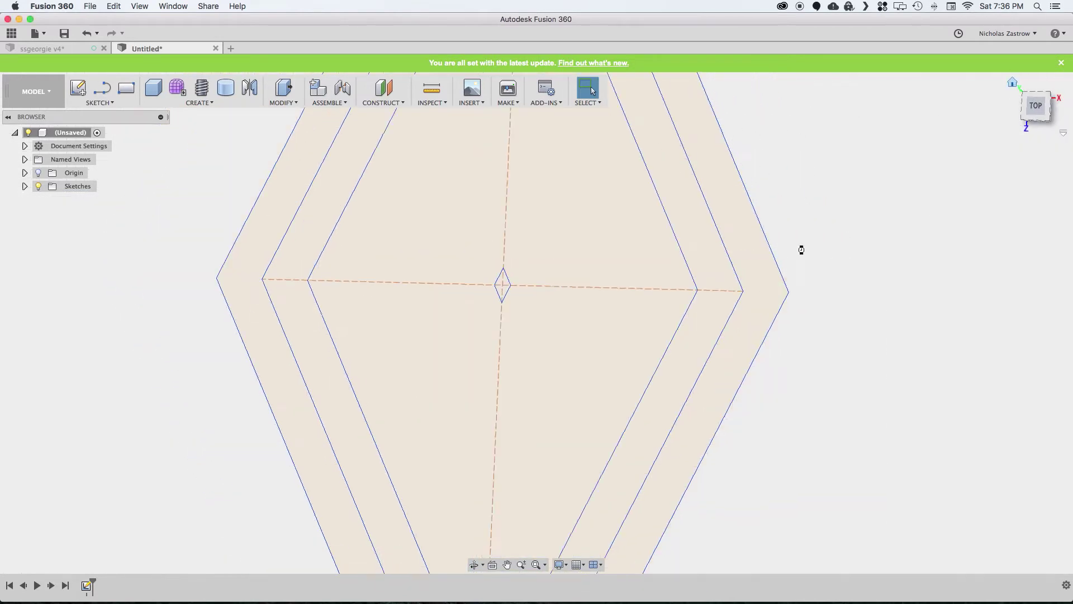
Create a construction plane offset 15 mm from the inner diamond profile.
{"action": "left_click", "coordinate": [396, 91]}
{"action": "left_click", "coordinate": [606, 329]}
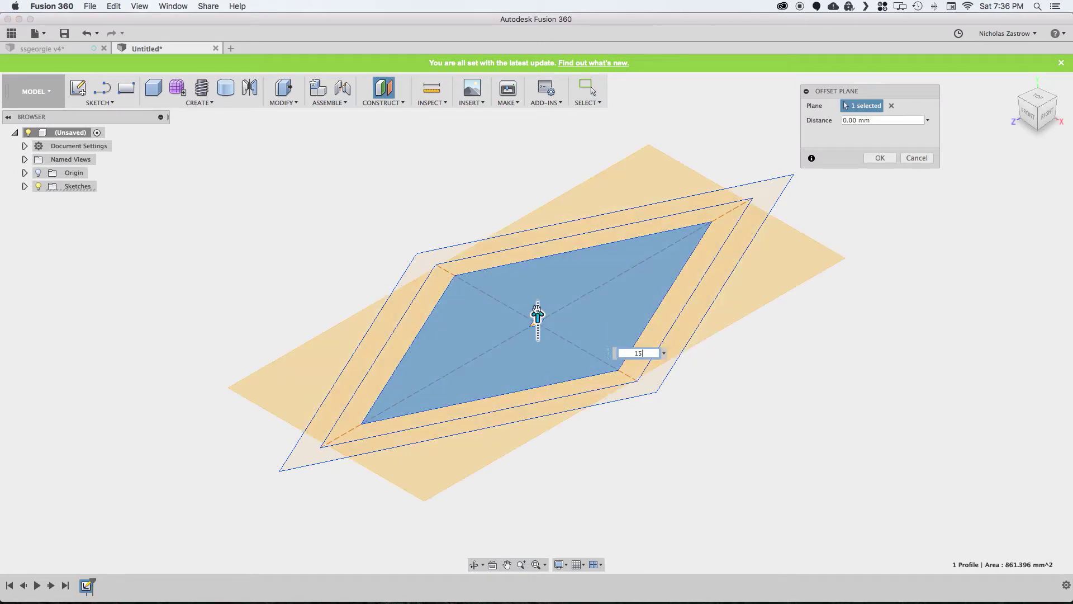
{"action": "type", "text": "15"}
{"action": "key", "text": "Return"}
{"action": "left_click_drag", "start_coordinate": [1038, 113], "coordinate": [1042, 117]}
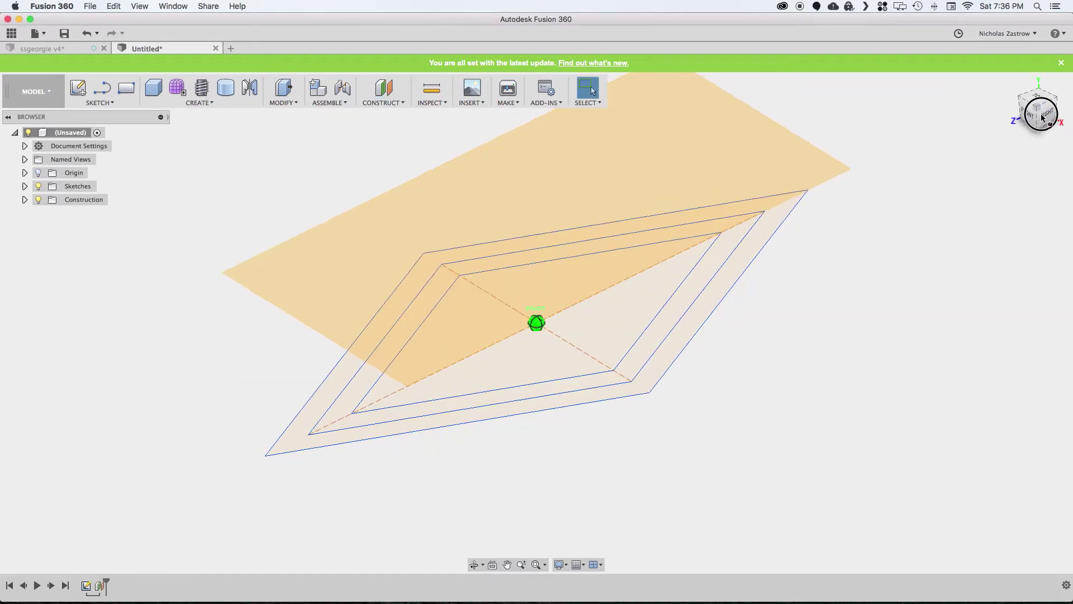
Sketch on the new plane, projecting the outer diamond's edges, and finish the sketch.
{"action": "left_click", "coordinate": [78, 88]}
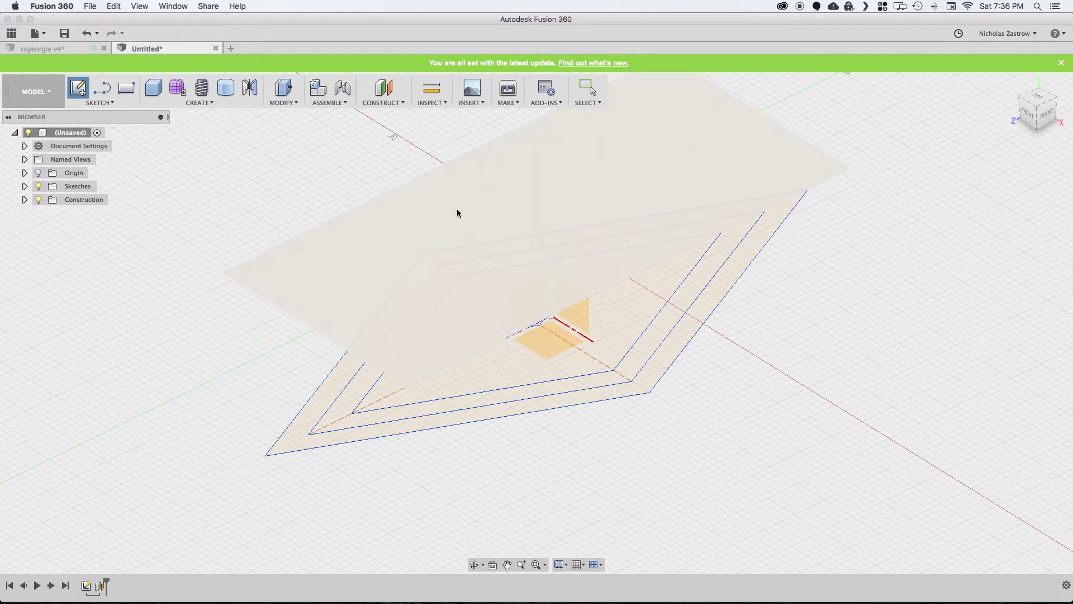
{"action": "left_click", "coordinate": [457, 210]}
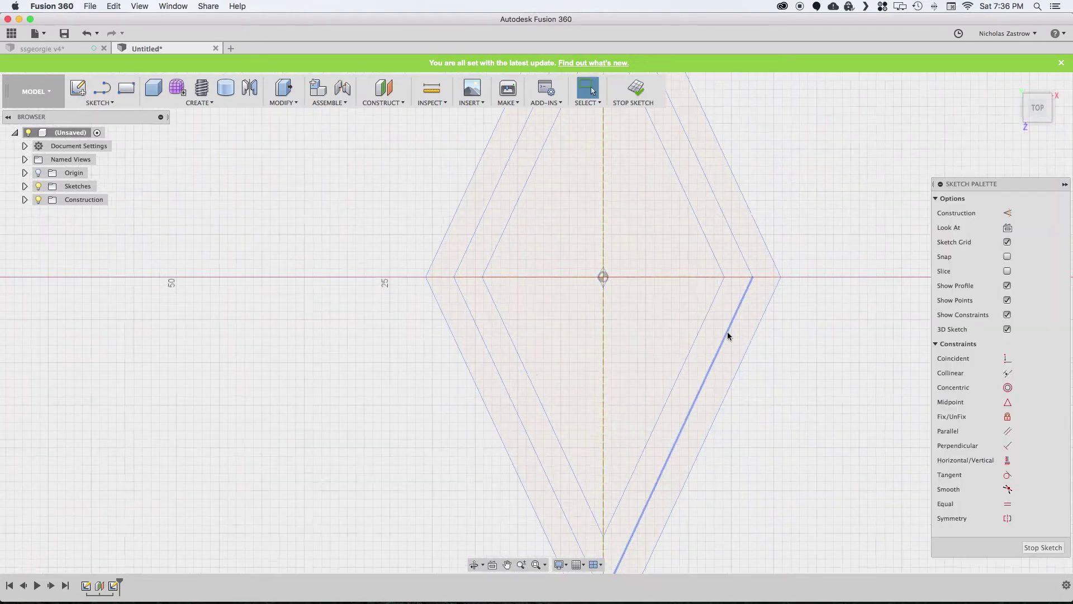
{"action": "scroll", "coordinate": [726, 330], "scroll_direction": "down", "scroll_amount": 5}
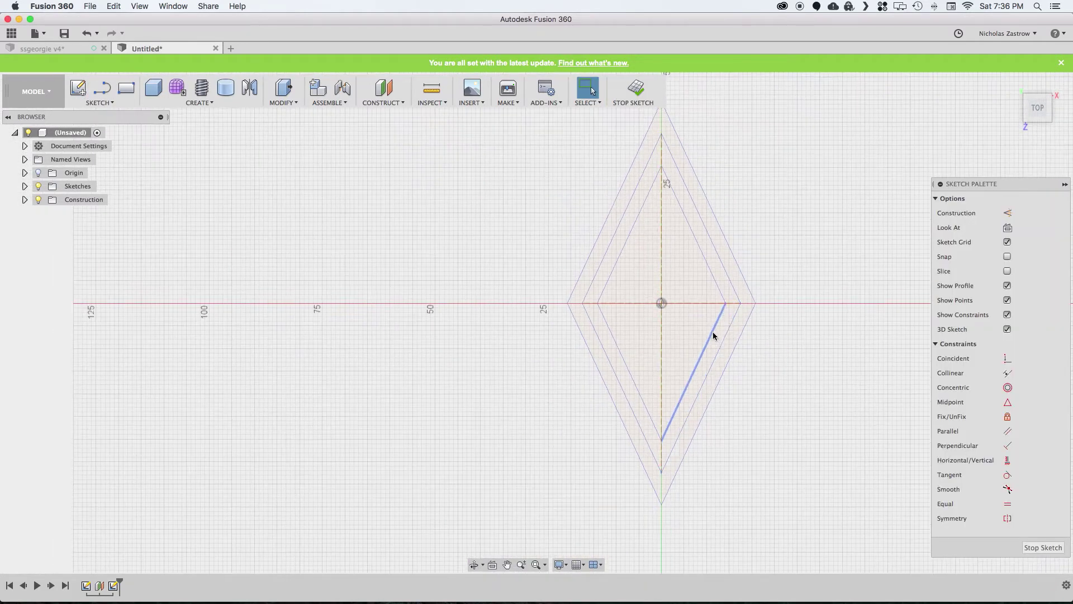
{"action": "key", "text": "p"}
{"action": "left_click", "coordinate": [718, 224]}
{"action": "left_click", "coordinate": [611, 210]}
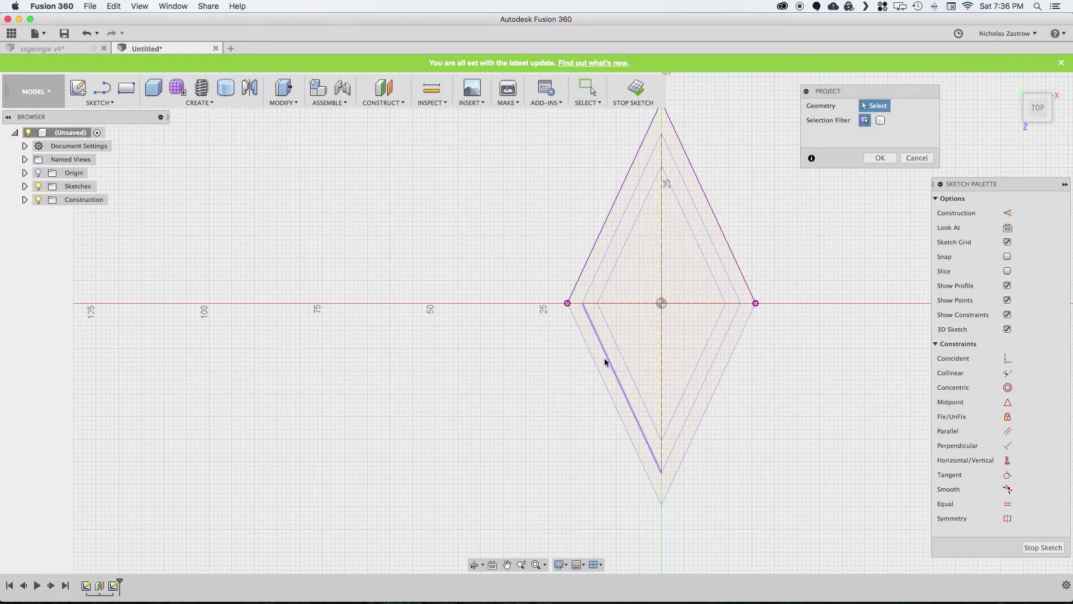
{"action": "left_click", "coordinate": [598, 369]}
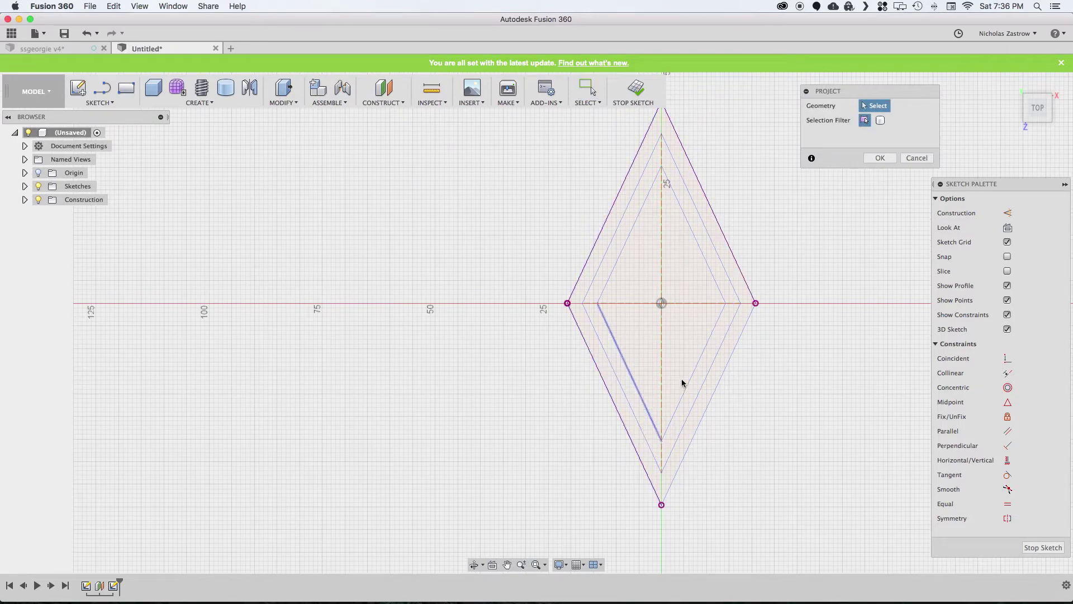
{"action": "left_click", "coordinate": [879, 159]}
{"action": "left_click", "coordinate": [635, 90]}
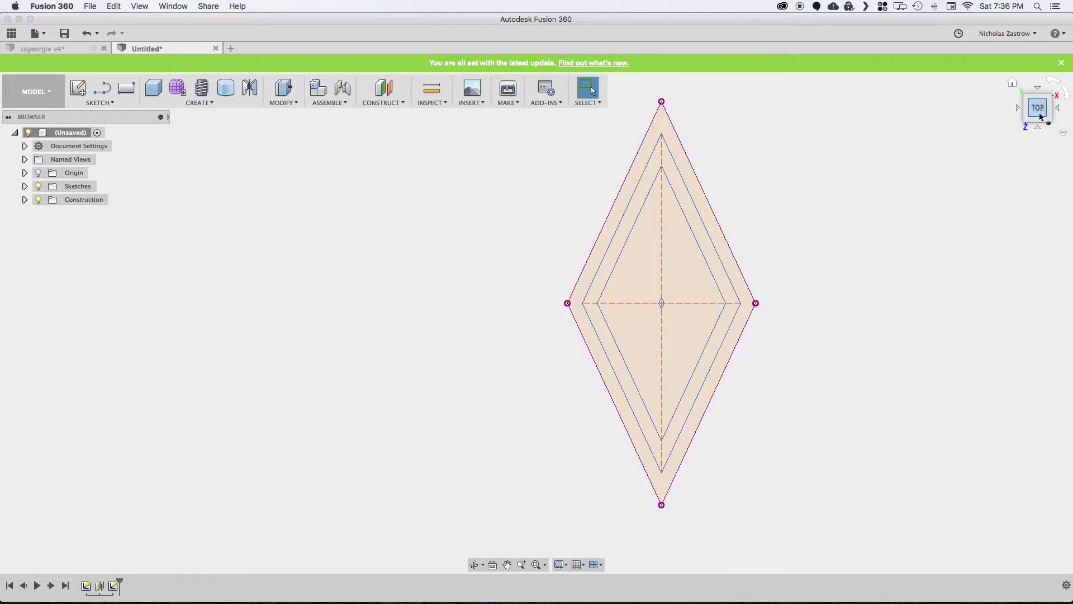
{"action": "mouse_move", "coordinate": [1040, 116]}
{"action": "left_mouse_down"}
{"action": "mouse_move", "coordinate": [941, 47]}
{"action": "mouse_move", "coordinate": [922, 50]}
{"action": "left_mouse_up"}
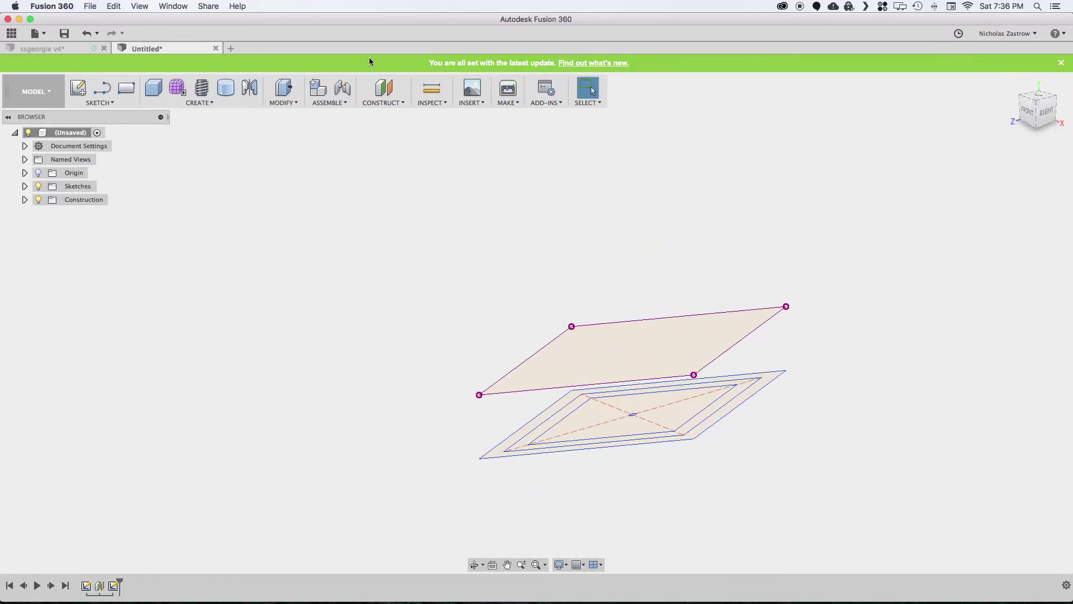
Loft from the outer diamond frame to the raised diamond to form the hull solid.
{"action": "left_click", "coordinate": [210, 104]}
{"action": "left_click", "coordinate": [185, 160]}
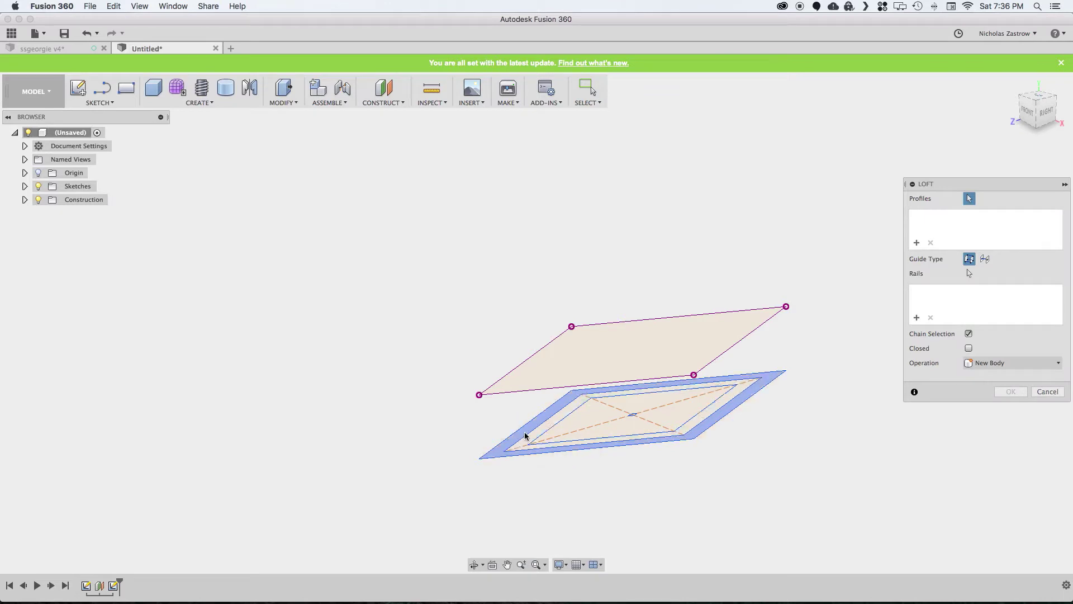
{"action": "left_click", "coordinate": [547, 418]}
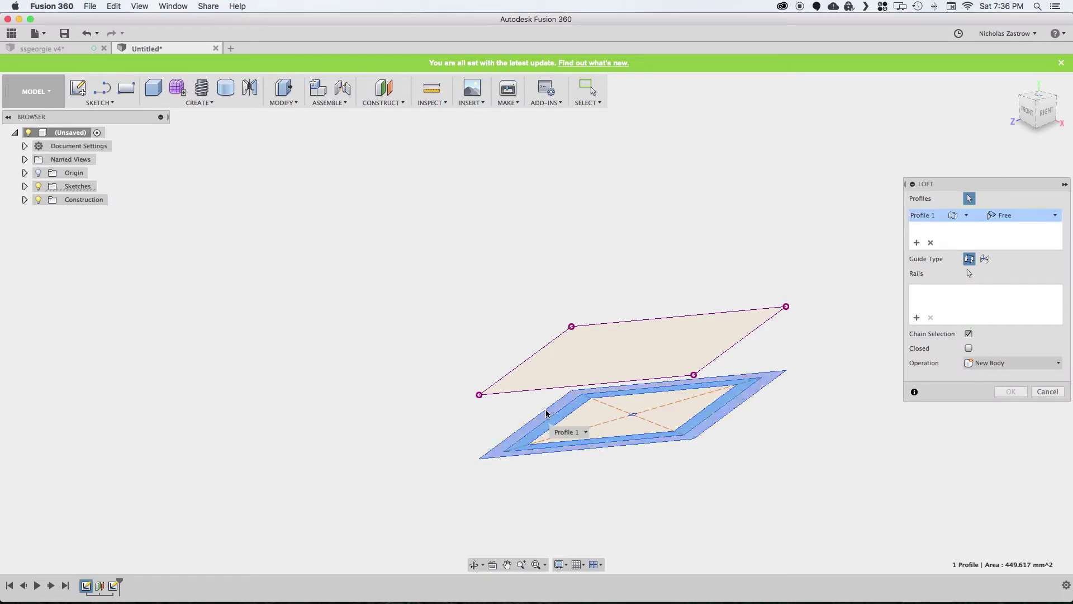
{"action": "left_click", "coordinate": [527, 377]}
{"action": "left_click", "coordinate": [1009, 393]}
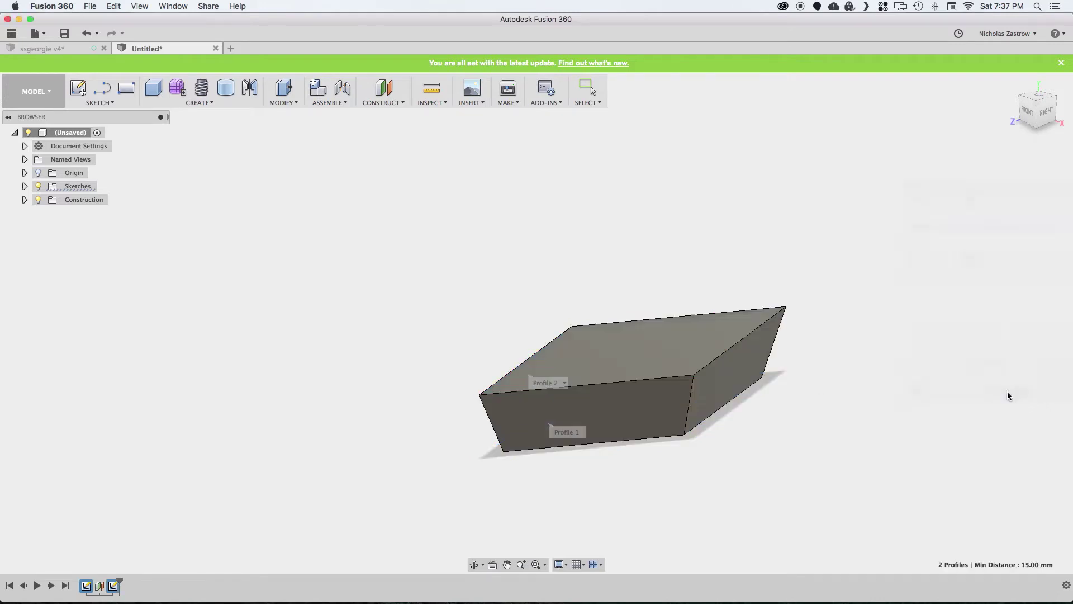
{"action": "left_click_drag", "start_coordinate": [1035, 110], "coordinate": [1029, 94]}
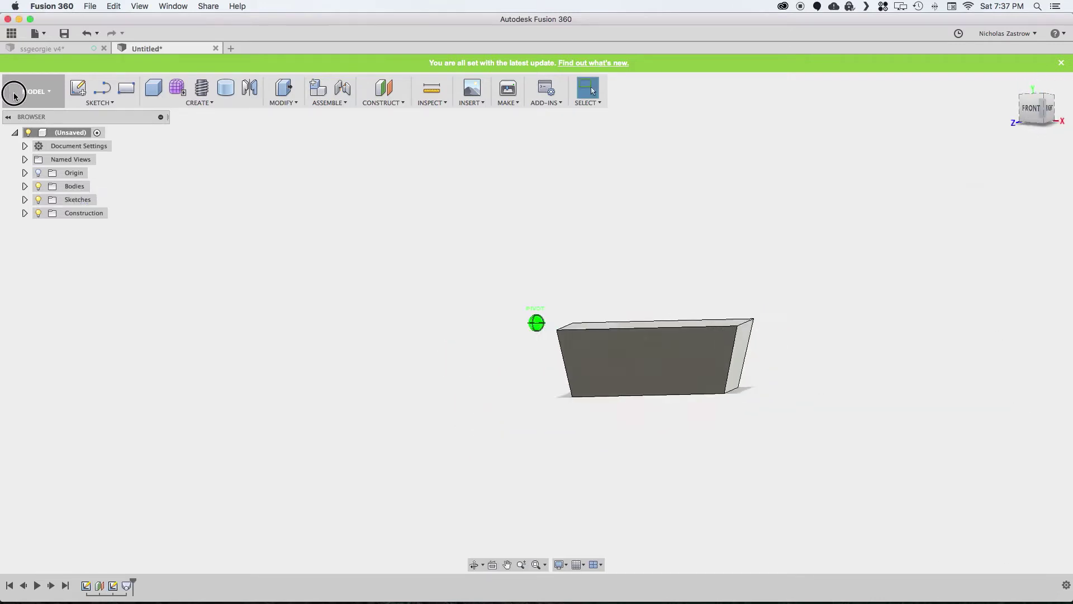
{"action": "middle_click_drag", "start_coordinate": [14, 95], "coordinate": [563, 395], "text": "shift"}
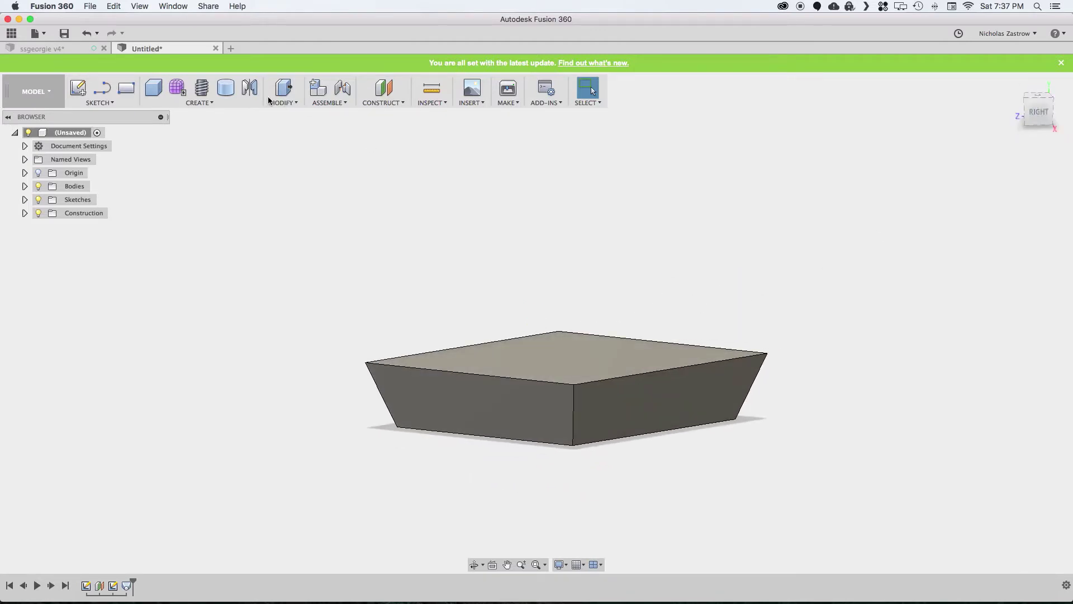
Shell the hull body 2 mm thick with its top face removed.
{"action": "left_click", "coordinate": [293, 106]}
{"action": "left_click", "coordinate": [287, 166]}
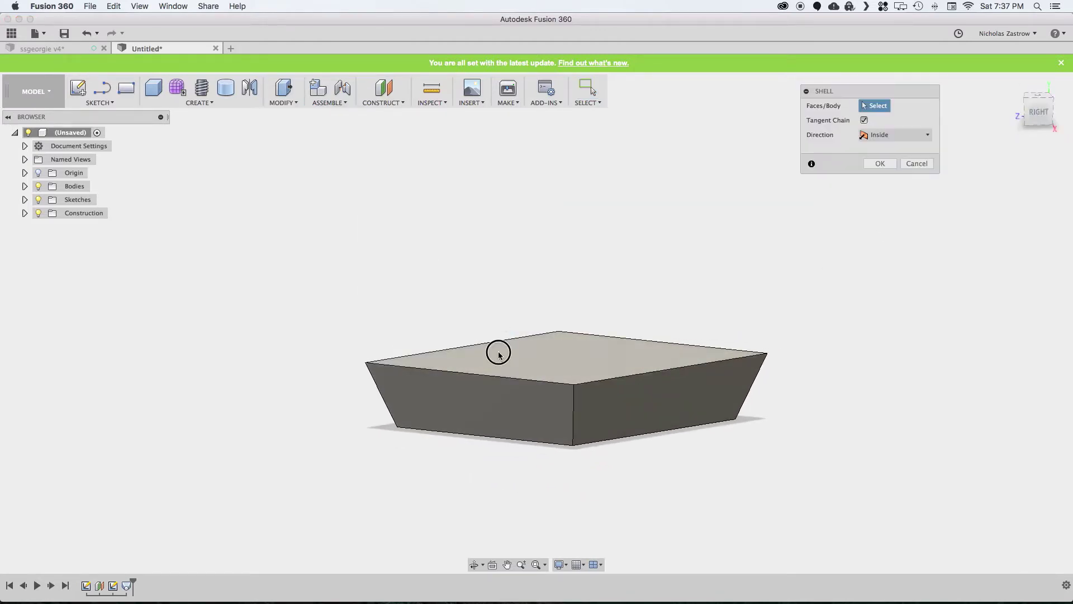
{"action": "left_click", "coordinate": [506, 355]}
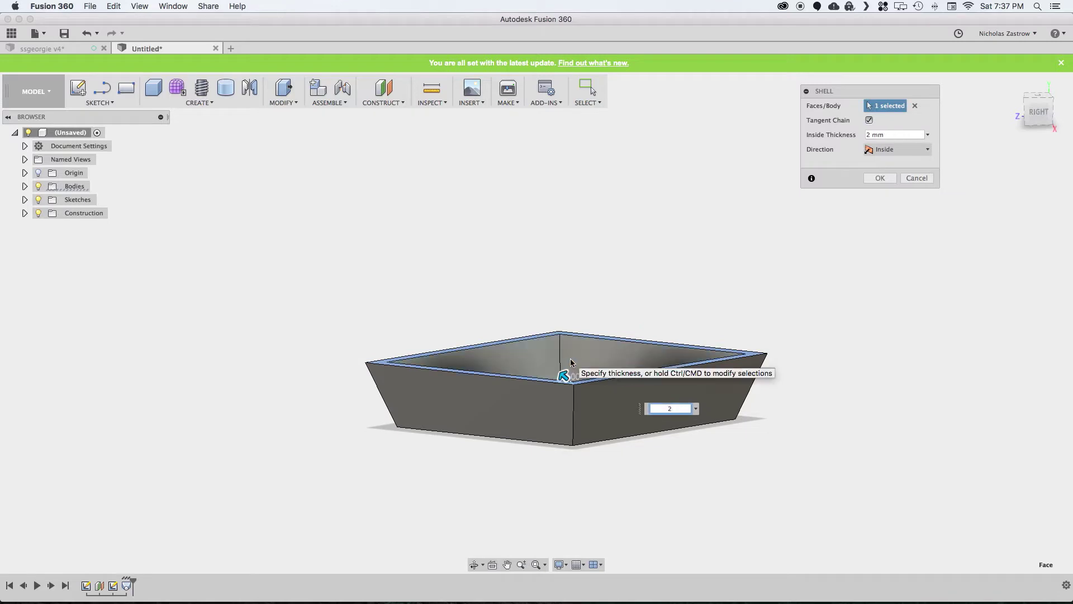
{"action": "key", "text": "Return"}
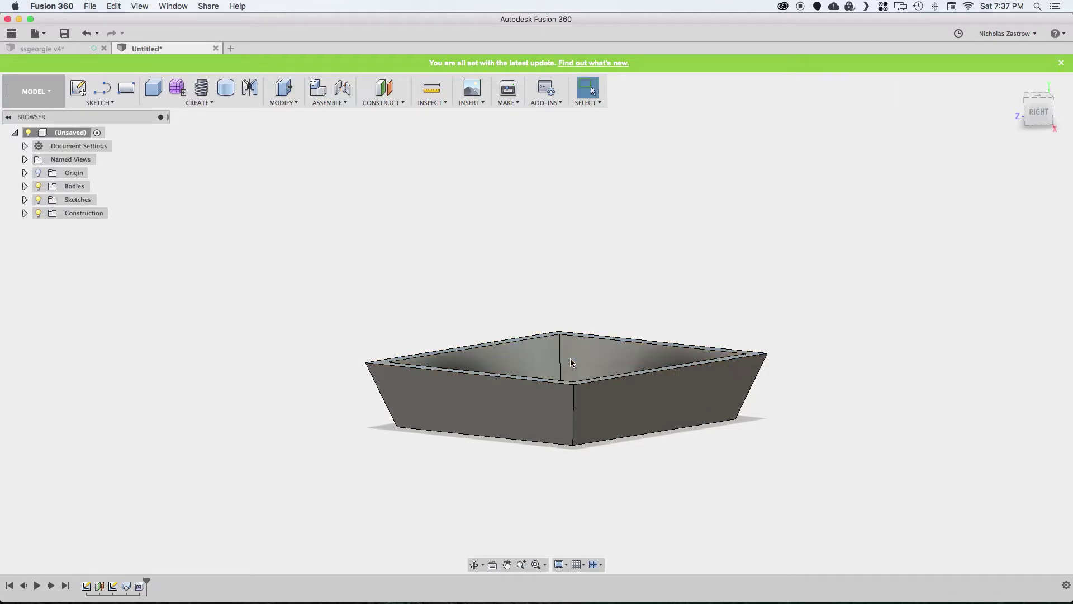
{"action": "left_click", "coordinate": [1043, 112]}
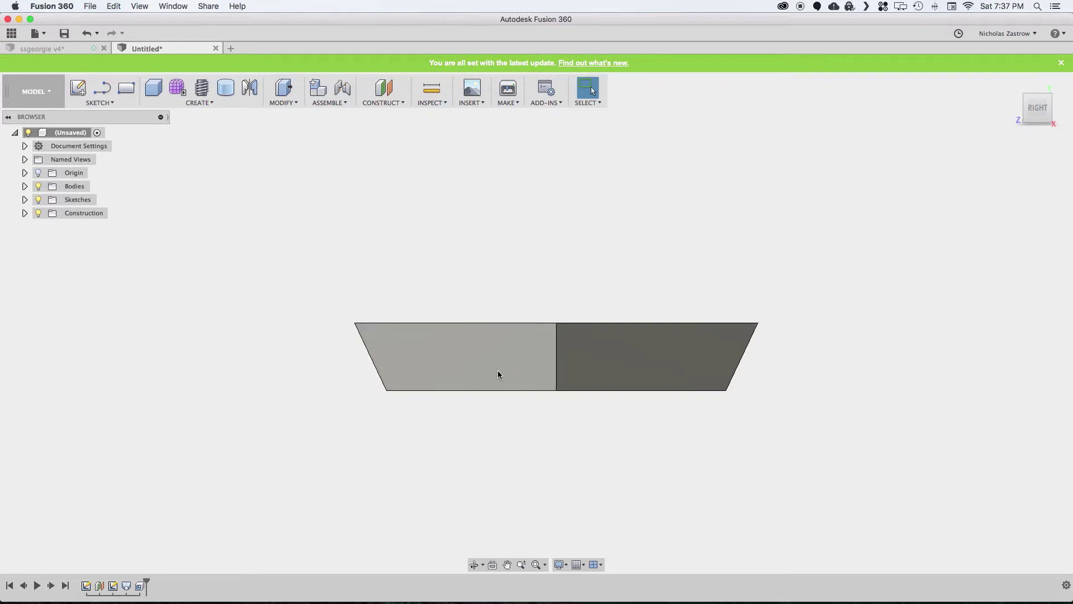
Start a sketch on the hull's side plane and project its top edges.
{"action": "left_click", "coordinate": [78, 88]}
{"action": "left_click", "coordinate": [526, 338]}
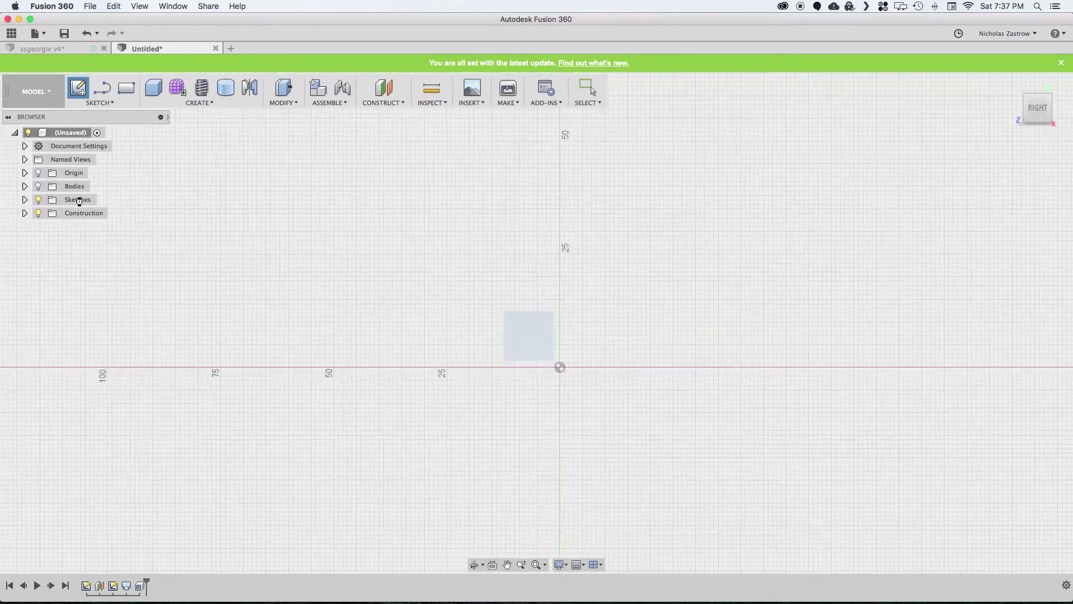
{"action": "left_click", "coordinate": [39, 187]}
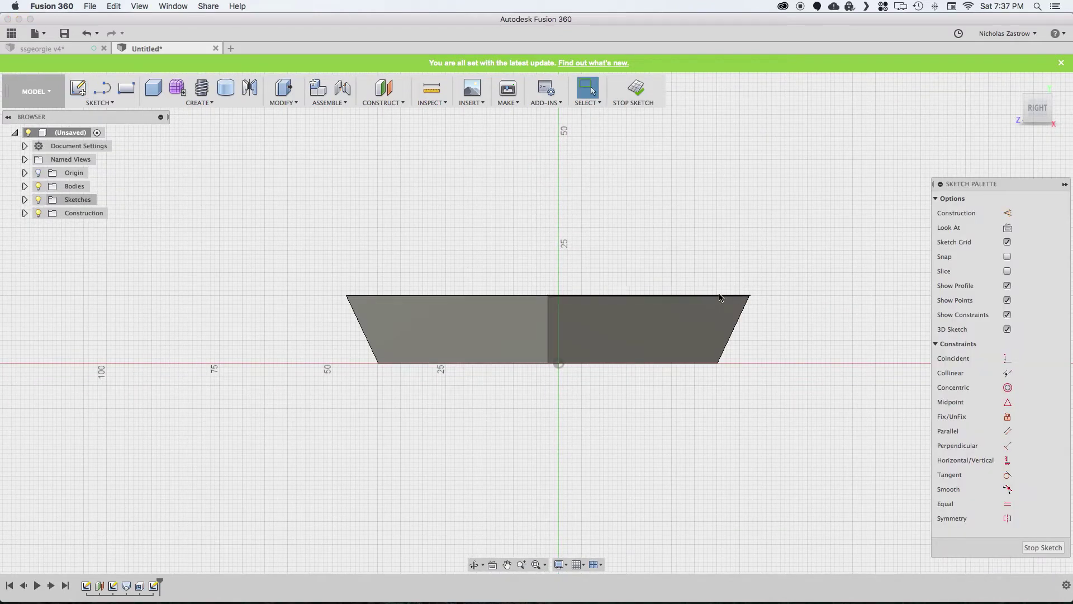
{"action": "key", "text": "p"}
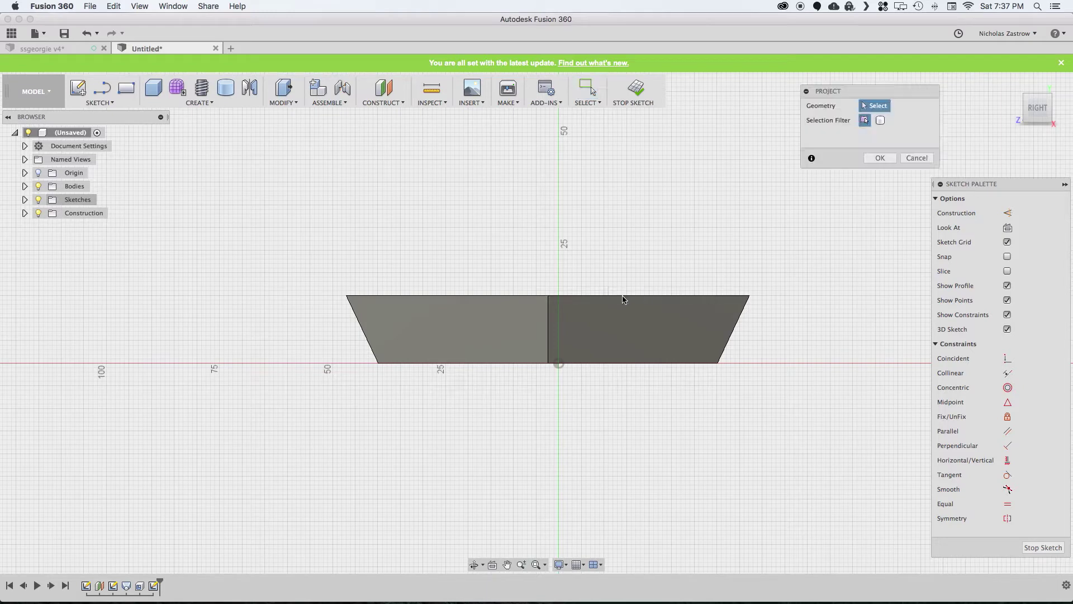
{"action": "left_click", "coordinate": [539, 295]}
Draw two lines from the rim's ends to a point just below its middle, then finish the sketch.
{"action": "key", "text": "l"}
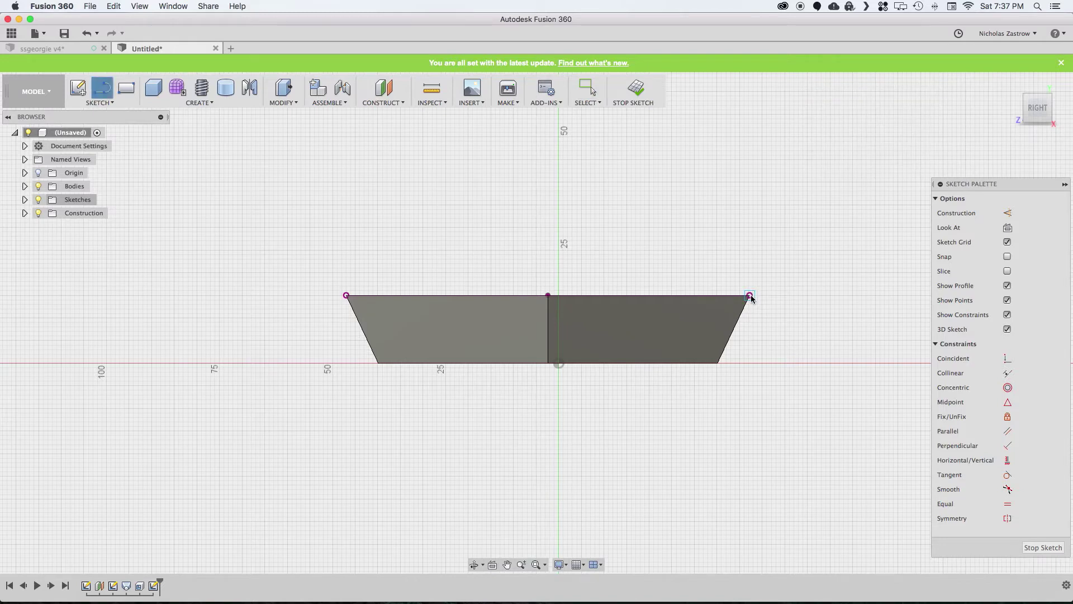
{"action": "left_click", "coordinate": [749, 295]}
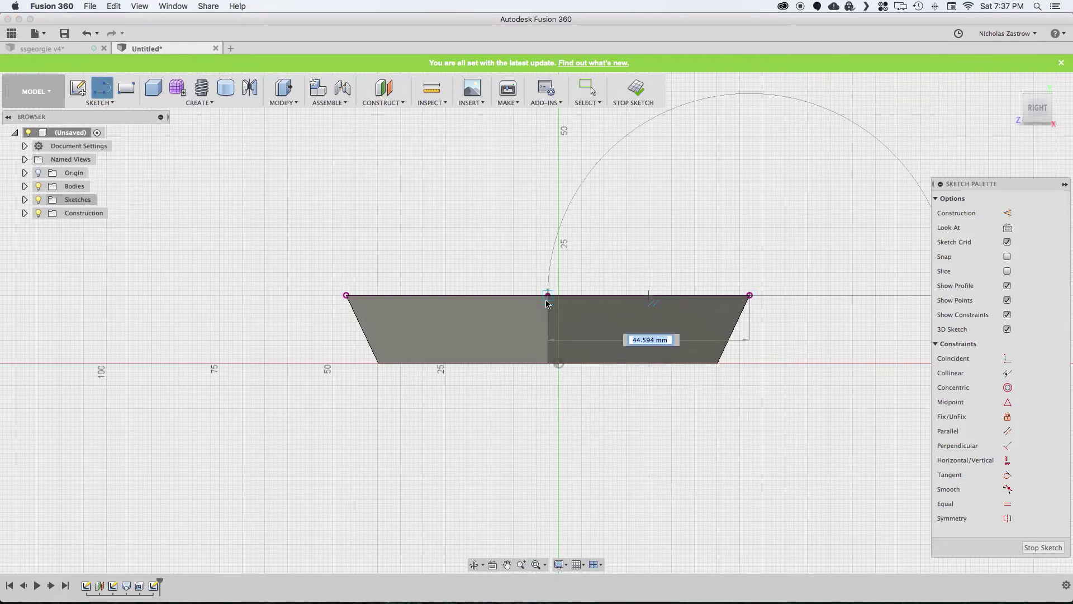
{"action": "left_click", "coordinate": [547, 319]}
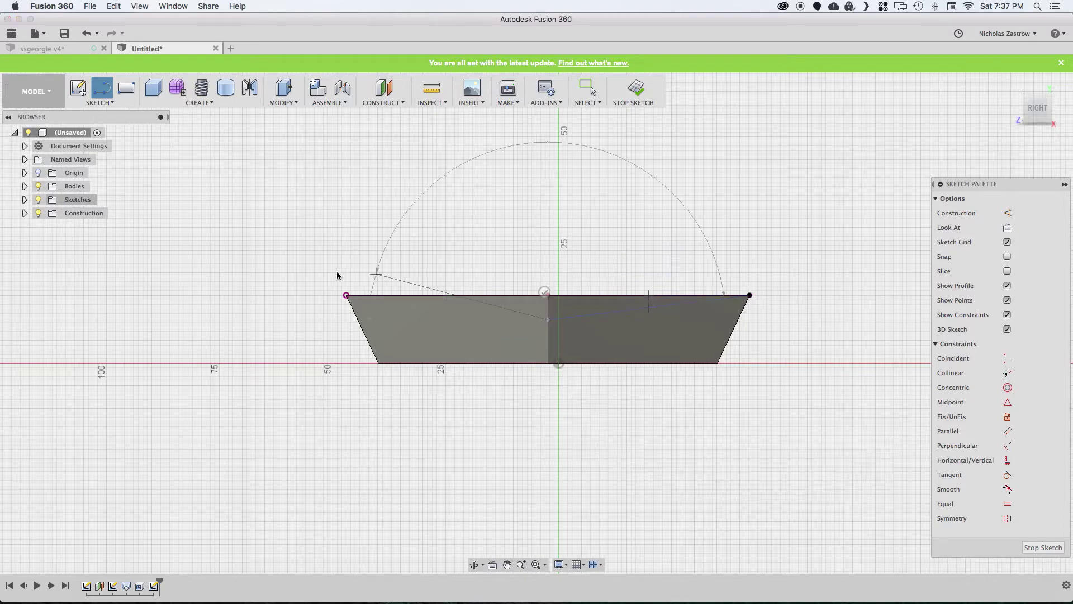
{"action": "left_click", "coordinate": [346, 295]}
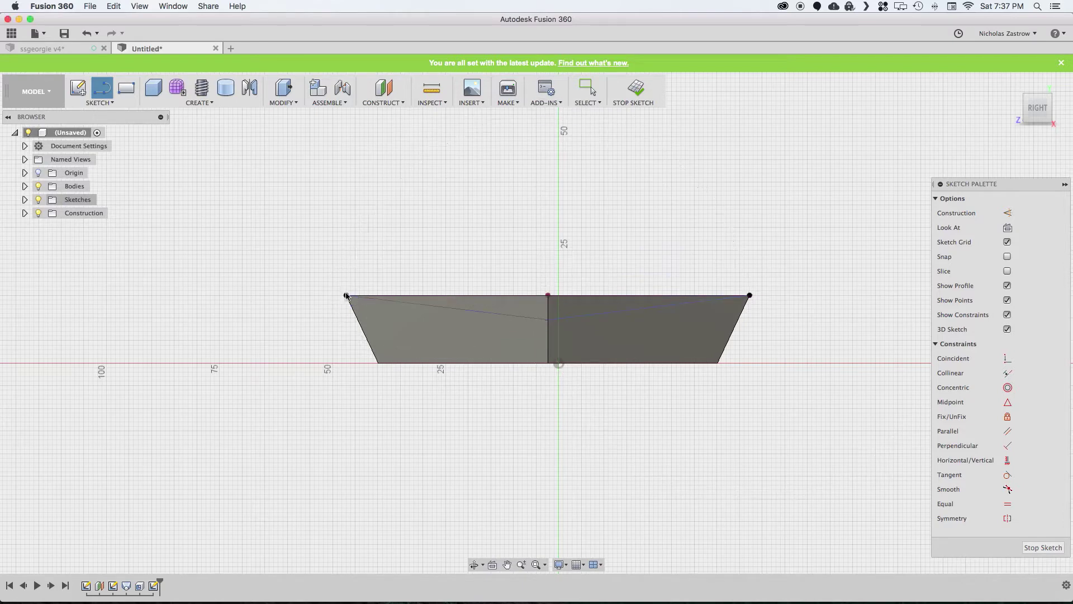
{"action": "left_click", "coordinate": [634, 89]}
{"action": "mouse_move", "coordinate": [1006, 125]}
{"action": "middle_mouse_down", "text": "shift"}
{"action": "mouse_move", "coordinate": [1015, 113]}
{"action": "mouse_move", "coordinate": [938, 127]}
{"action": "middle_mouse_up", "text": "shift"}
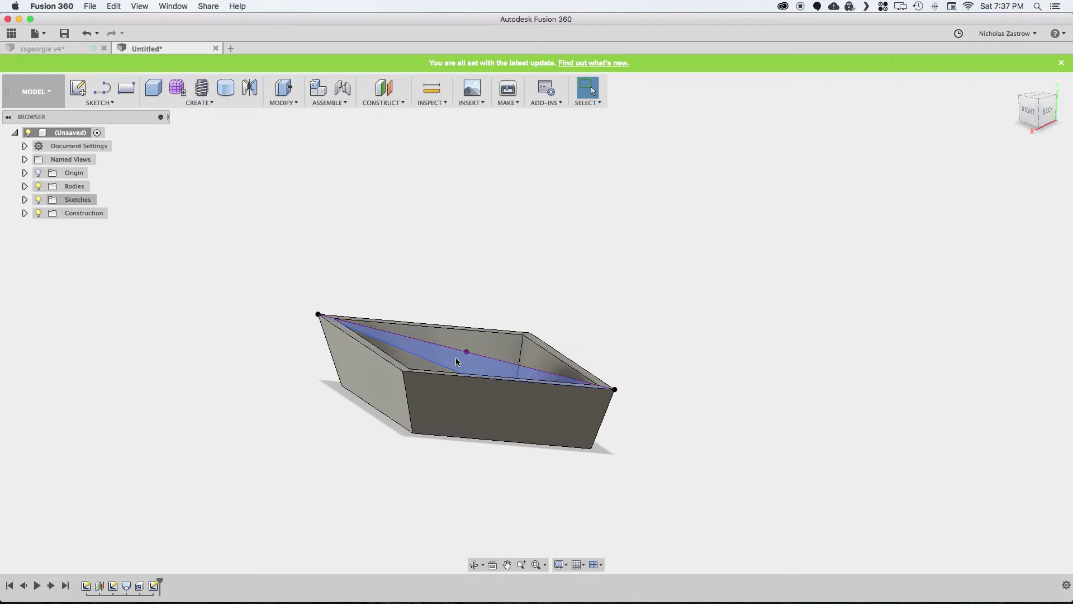
Cut-extrude the diagonal profile symmetrically 41.986 mm through the hull.
{"action": "key", "text": "e"}
{"action": "left_click", "coordinate": [467, 361]}
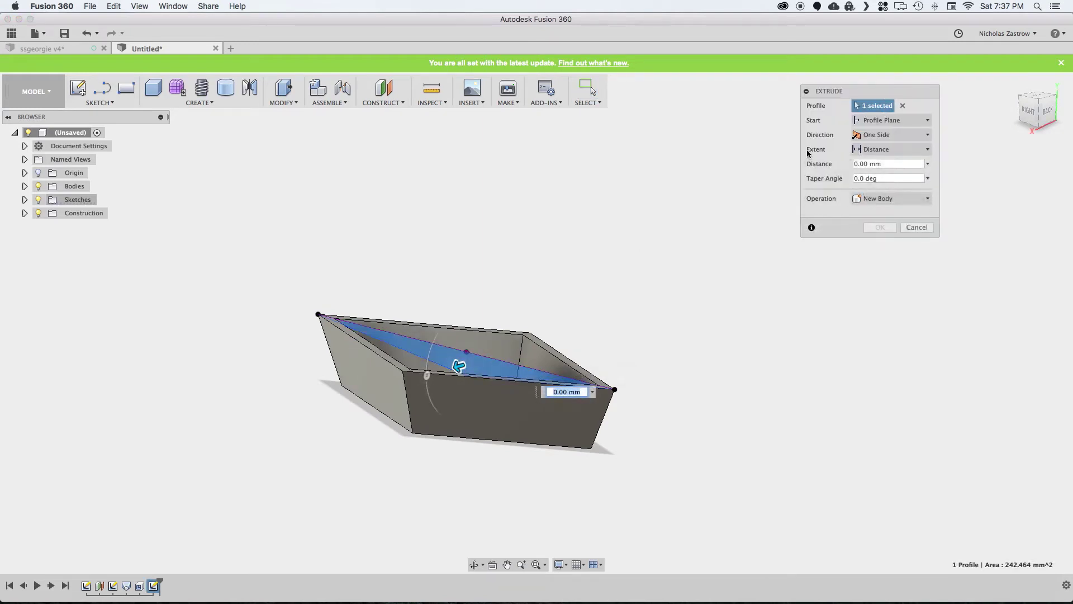
{"action": "left_click", "coordinate": [890, 136]}
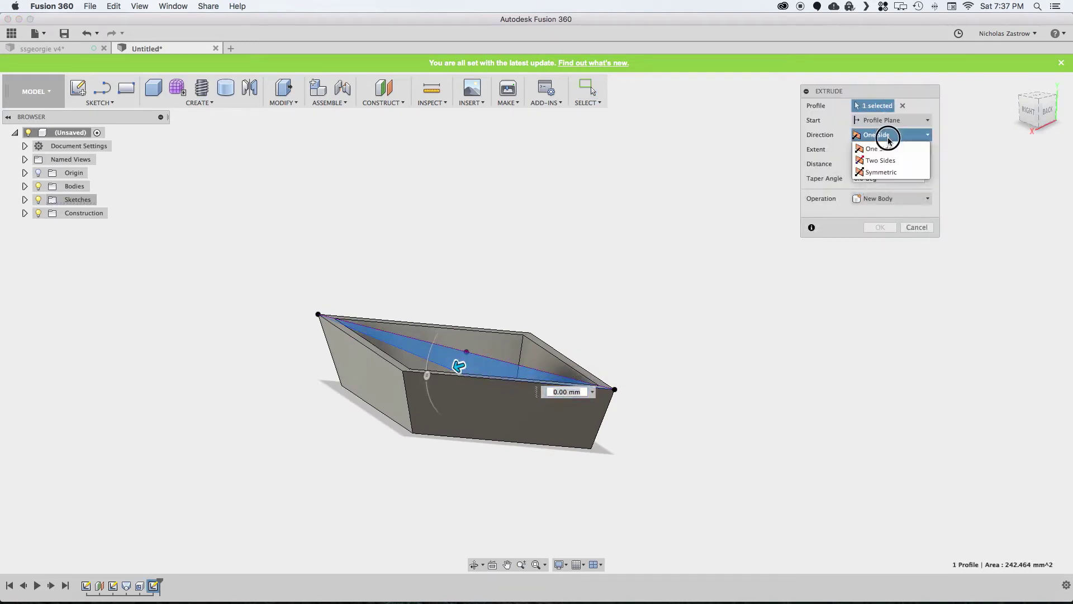
{"action": "left_click", "coordinate": [887, 173]}
{"action": "left_click_drag", "start_coordinate": [457, 366], "coordinate": [340, 429]}
{"action": "left_click", "coordinate": [880, 242]}
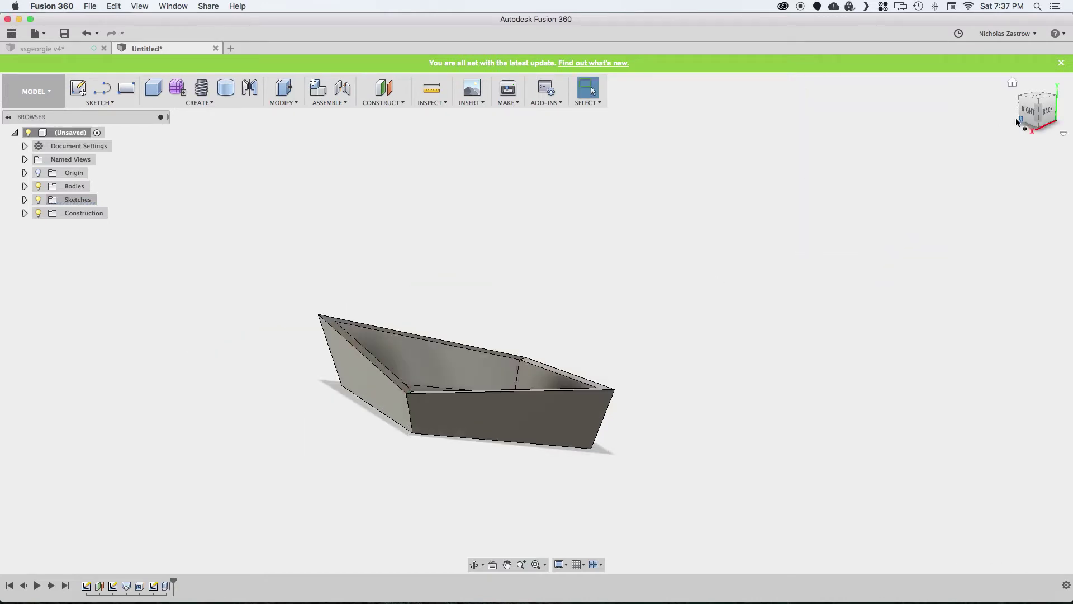
{"action": "left_click", "coordinate": [1020, 119]}
{"action": "mouse_move", "coordinate": [33, 97]}
{"action": "middle_mouse_down", "text": "shift"}
{"action": "mouse_move", "coordinate": [31, 110]}
{"action": "mouse_move", "coordinate": [9, 112]}
{"action": "mouse_move", "coordinate": [1070, 184]}
{"action": "mouse_move", "coordinate": [1071, 207]}
{"action": "middle_mouse_up", "text": "shift"}
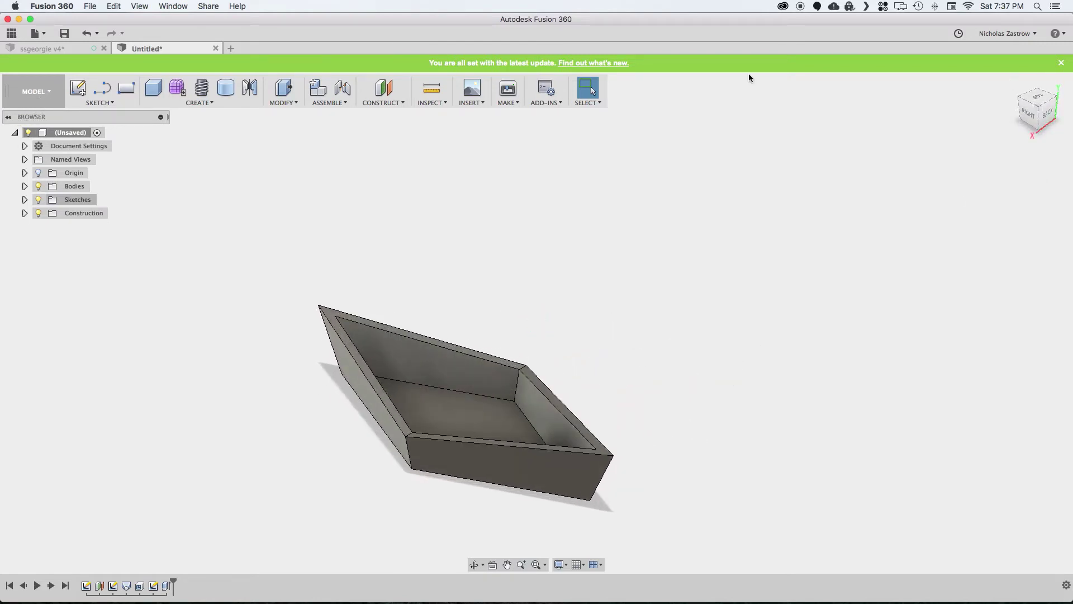
Make Sketch1's base profile visible beneath the boat.
{"action": "left_click", "coordinate": [25, 200]}
{"action": "left_click", "coordinate": [47, 241]}
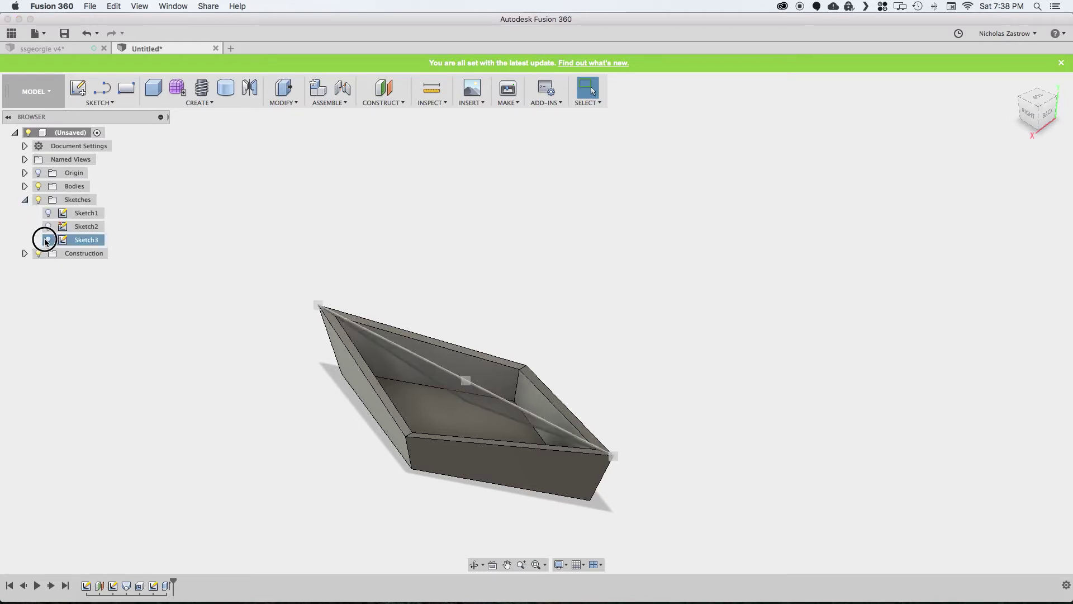
{"action": "left_click", "coordinate": [48, 241]}
{"action": "left_click", "coordinate": [48, 214]}
{"action": "left_click", "coordinate": [48, 213]}
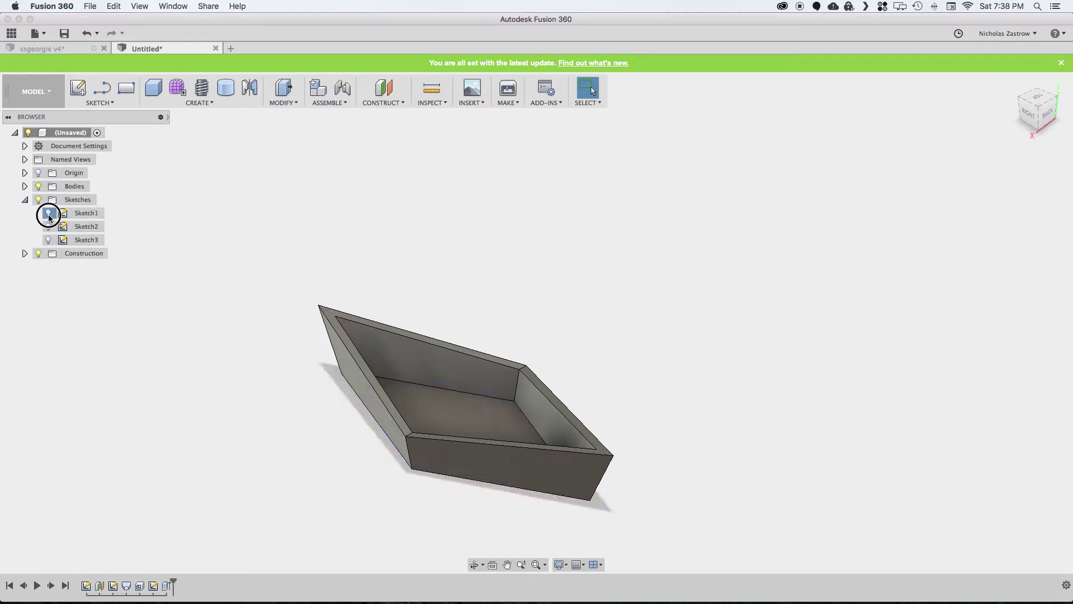
{"action": "left_click", "coordinate": [49, 215]}
Add a construction plane offset 30 mm from the base sketch profile.
{"action": "left_click", "coordinate": [383, 90]}
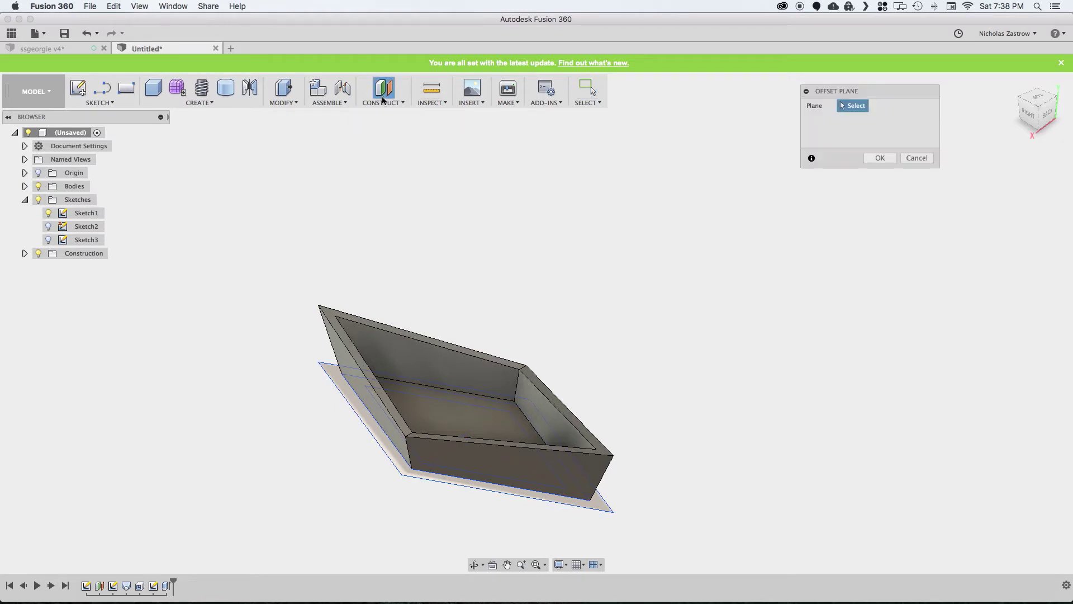
{"action": "left_click", "coordinate": [377, 439]}
{"action": "left_click_drag", "start_coordinate": [397, 439], "coordinate": [409, 314]}
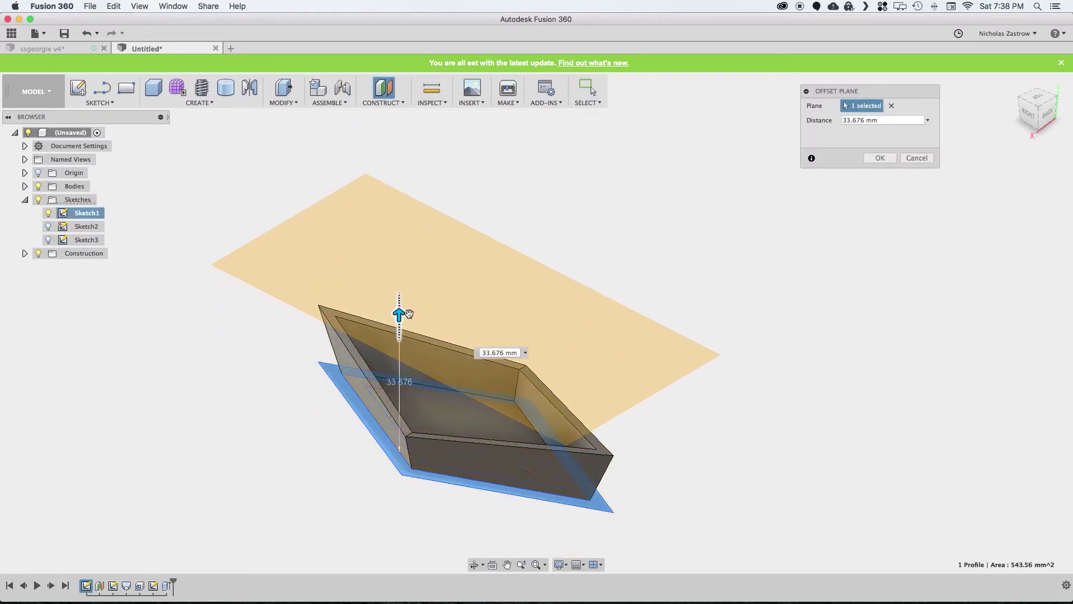
{"action": "left_click", "coordinate": [1028, 111]}
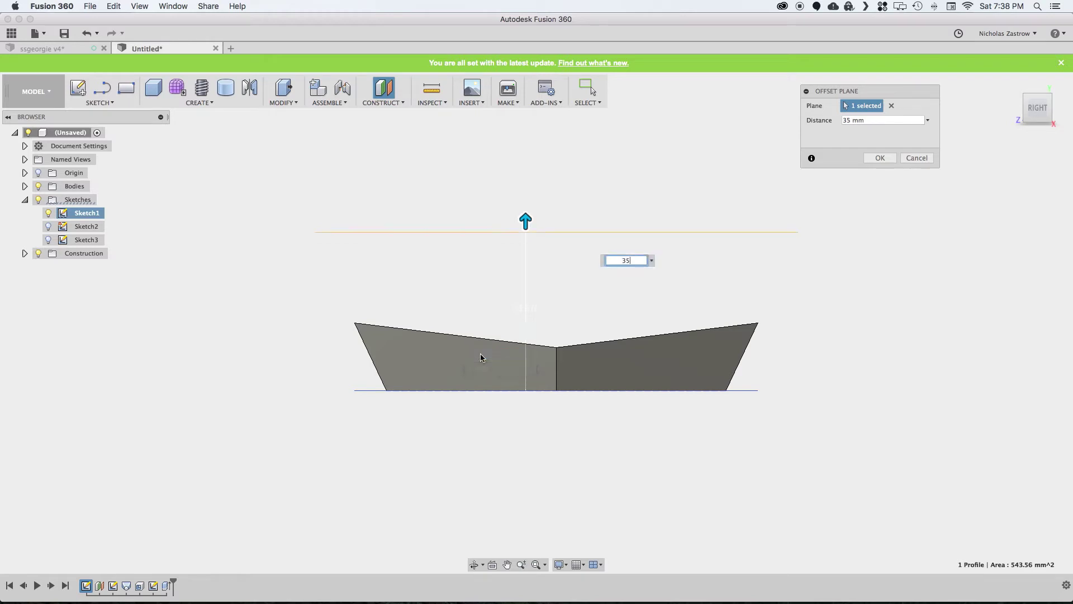
{"action": "key", "text": "Return"}
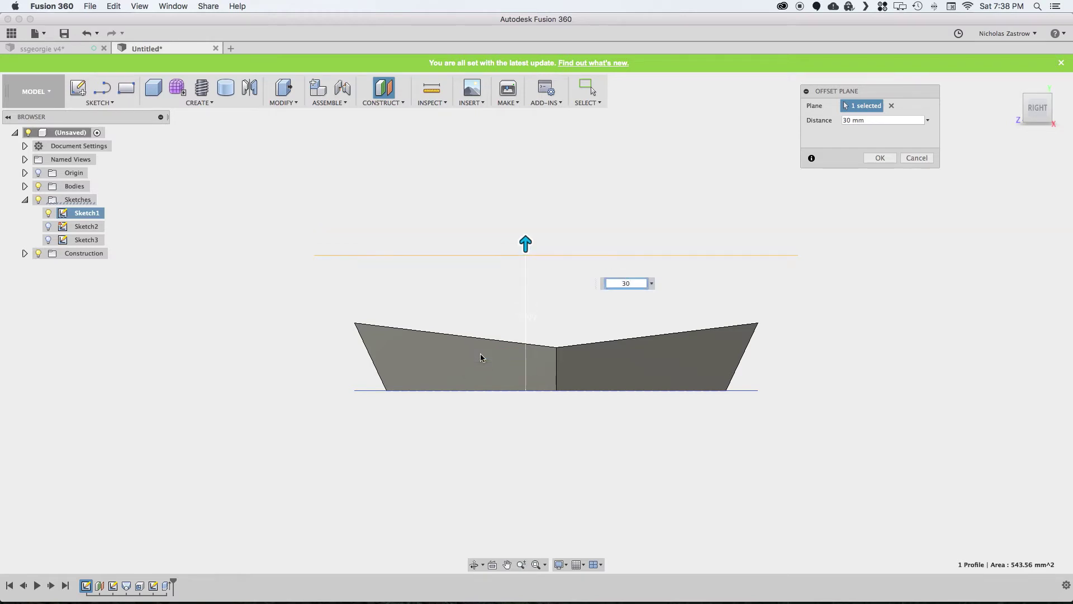
{"action": "left_click", "coordinate": [1037, 118]}
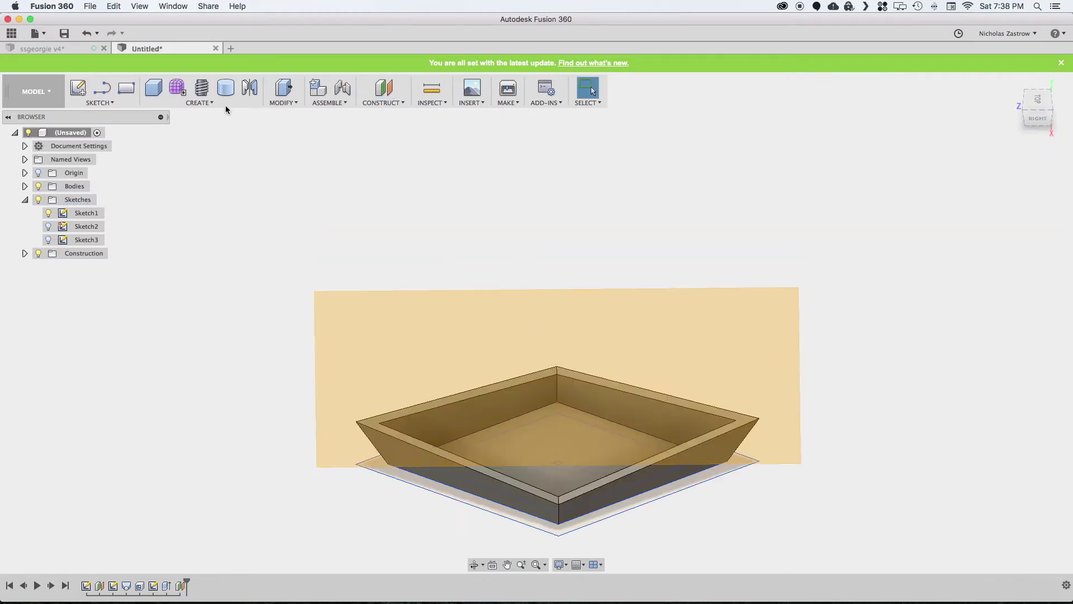
Sketch on the 30 mm plane with bodies hidden, projecting the small centre diamond.
{"action": "left_click", "coordinate": [77, 88]}
{"action": "left_click", "coordinate": [515, 348]}
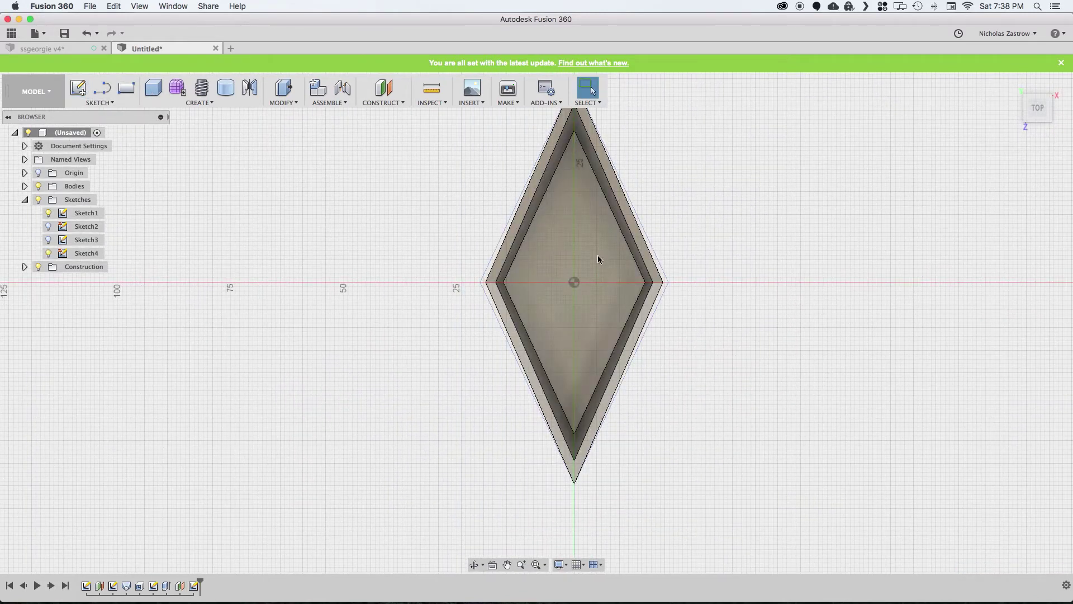
{"action": "left_click", "coordinate": [38, 186]}
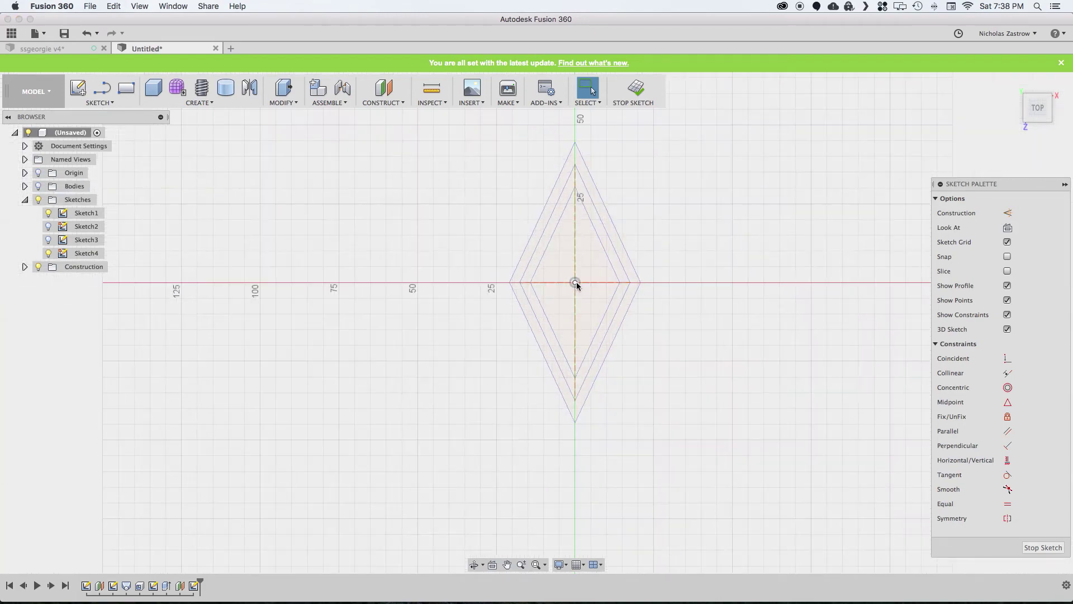
{"action": "scroll", "coordinate": [577, 285], "scroll_direction": "up", "scroll_amount": 10}
{"action": "key", "text": "p"}
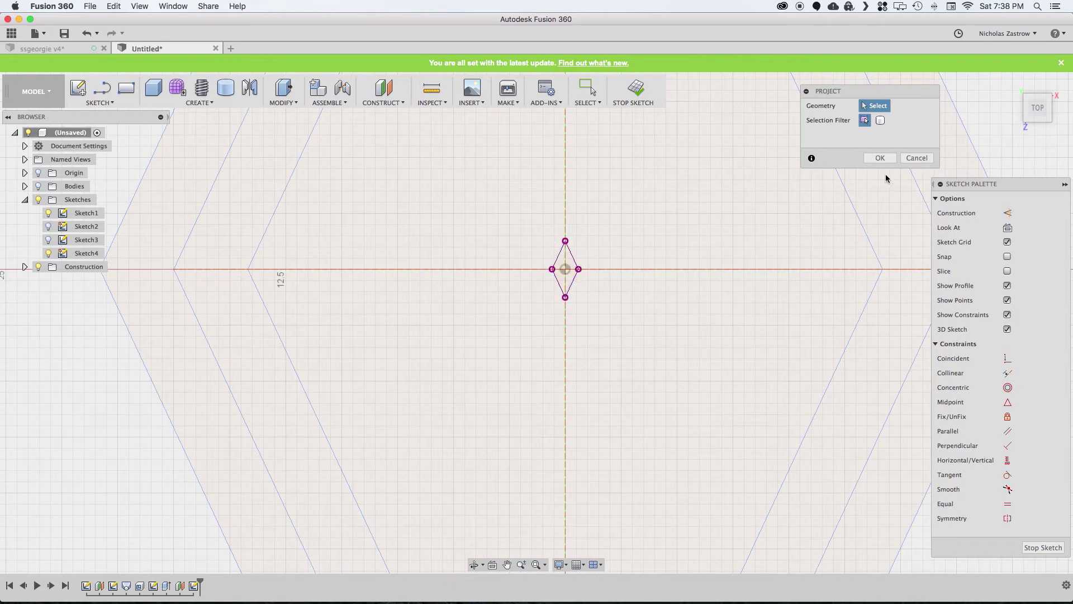
{"action": "left_click", "coordinate": [916, 158]}
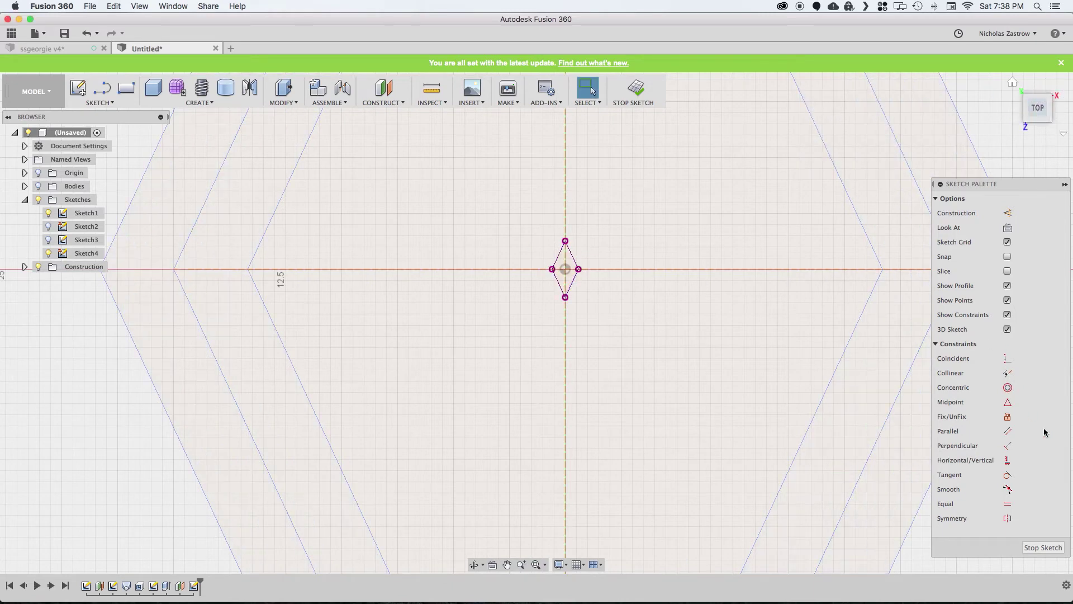
{"action": "left_click", "coordinate": [1053, 546]}
{"action": "left_click", "coordinate": [1012, 82]}
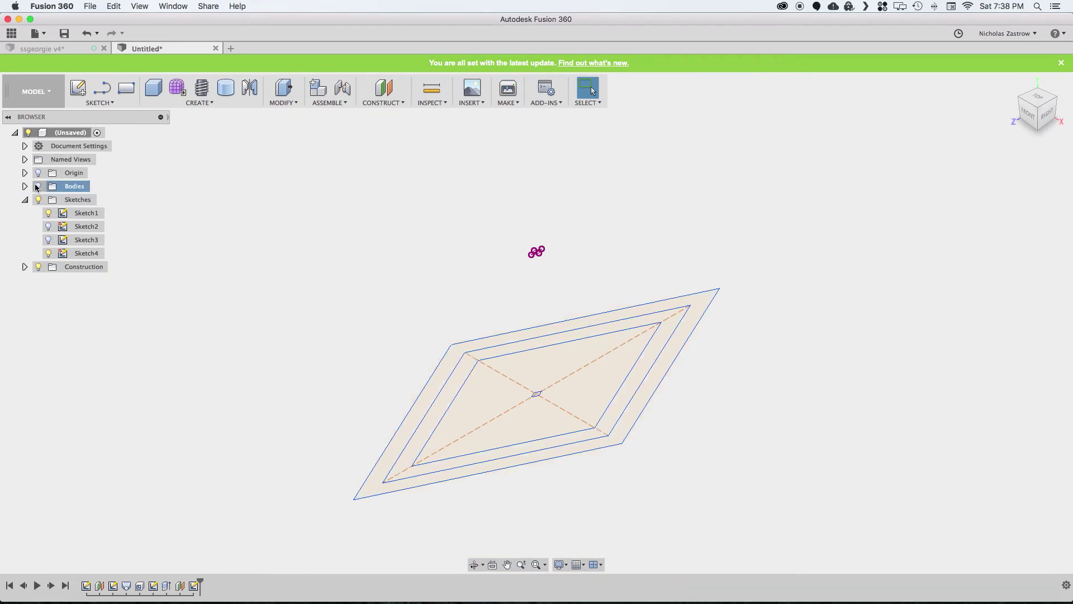
Loft from the inner hull profile up to the small Sketch4 diamond.
{"action": "left_click", "coordinate": [203, 103]}
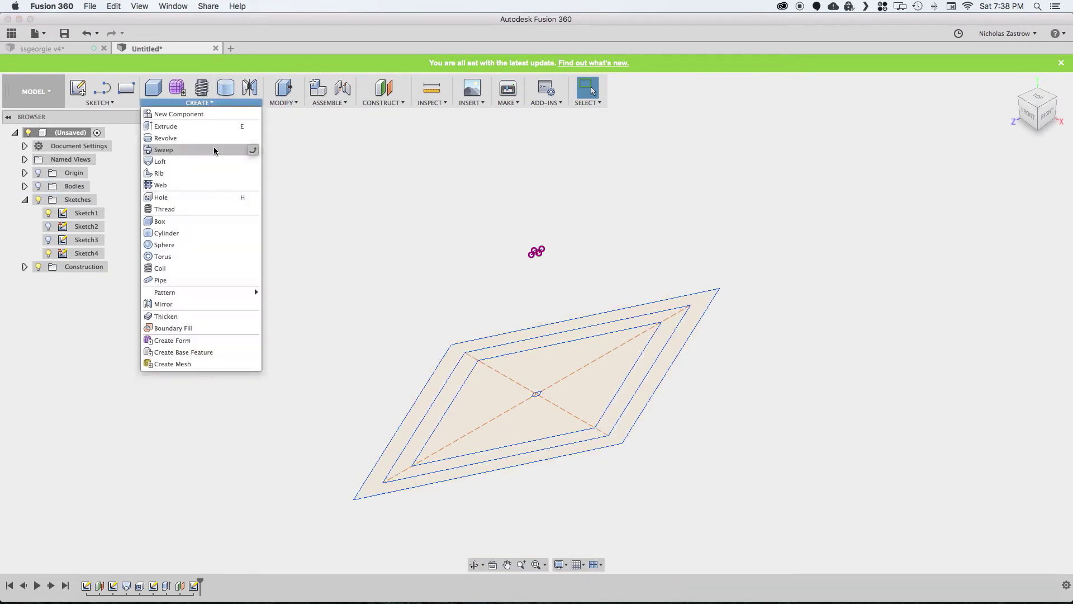
{"action": "left_click", "coordinate": [213, 160]}
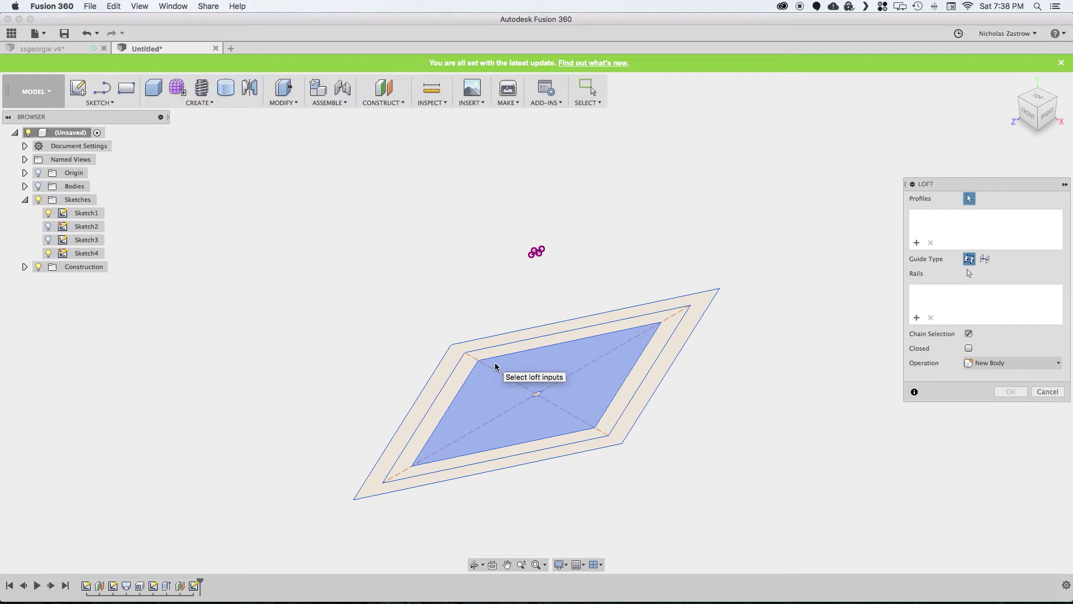
{"action": "left_click", "coordinate": [499, 364]}
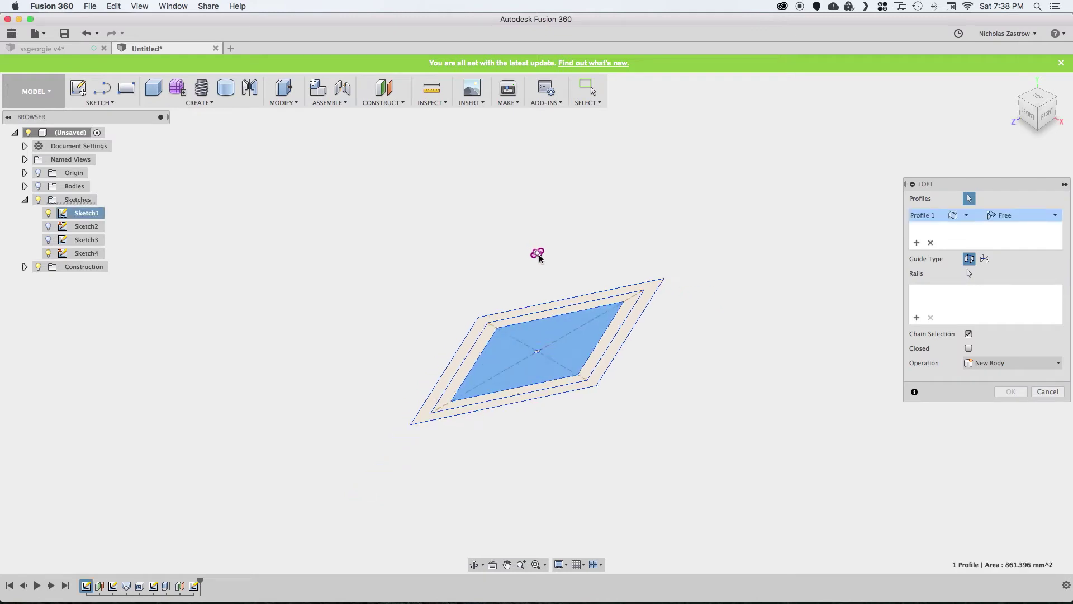
{"action": "scroll", "coordinate": [537, 256], "scroll_direction": "up", "scroll_amount": 6}
{"action": "left_click", "coordinate": [513, 187]}
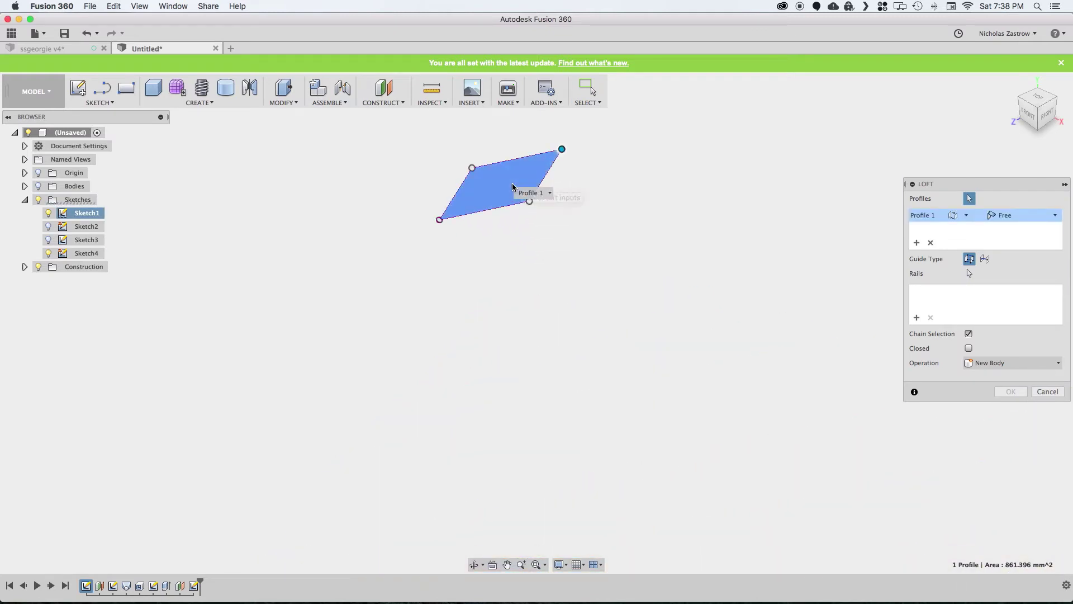
Show the bodies and finish the loft as a Join with the hull.
{"action": "left_click", "coordinate": [38, 186]}
{"action": "scroll", "coordinate": [711, 376], "scroll_direction": "up", "scroll_amount": 3}
{"action": "scroll", "coordinate": [711, 373], "scroll_direction": "down", "scroll_amount": 5}
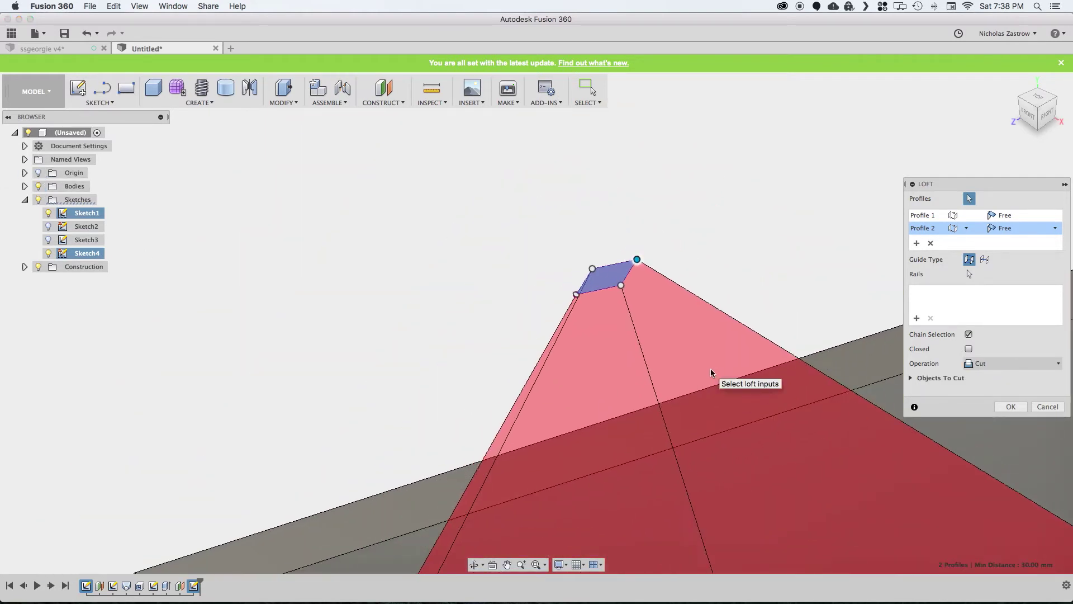
{"action": "scroll", "coordinate": [712, 377], "scroll_direction": "down", "scroll_amount": 6}
{"action": "scroll", "coordinate": [717, 393], "scroll_direction": "up", "scroll_amount": 4}
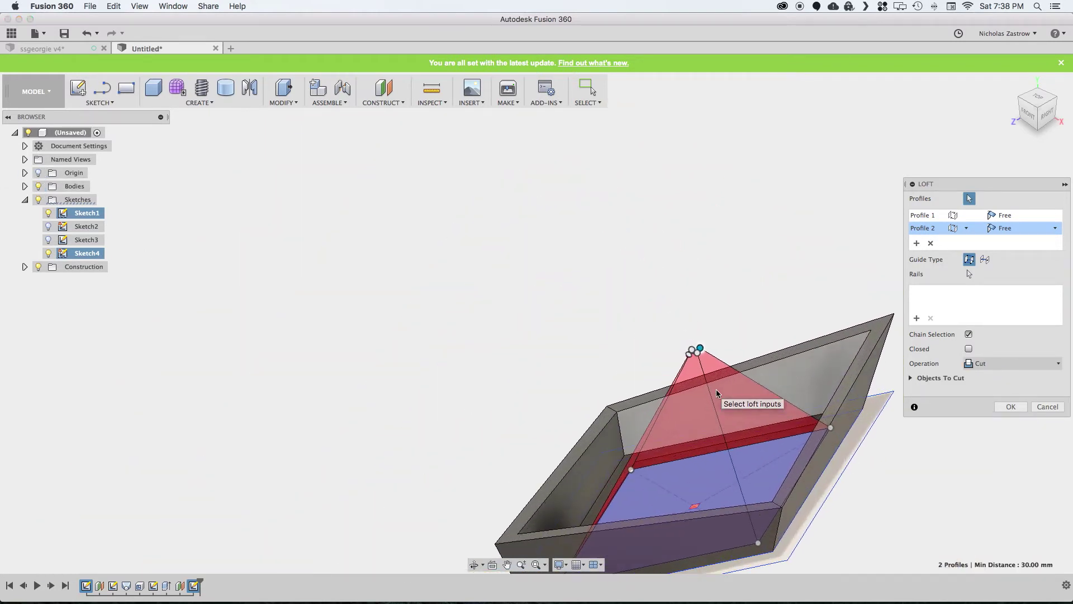
{"action": "left_click", "coordinate": [1006, 363]}
{"action": "left_click", "coordinate": [997, 354]}
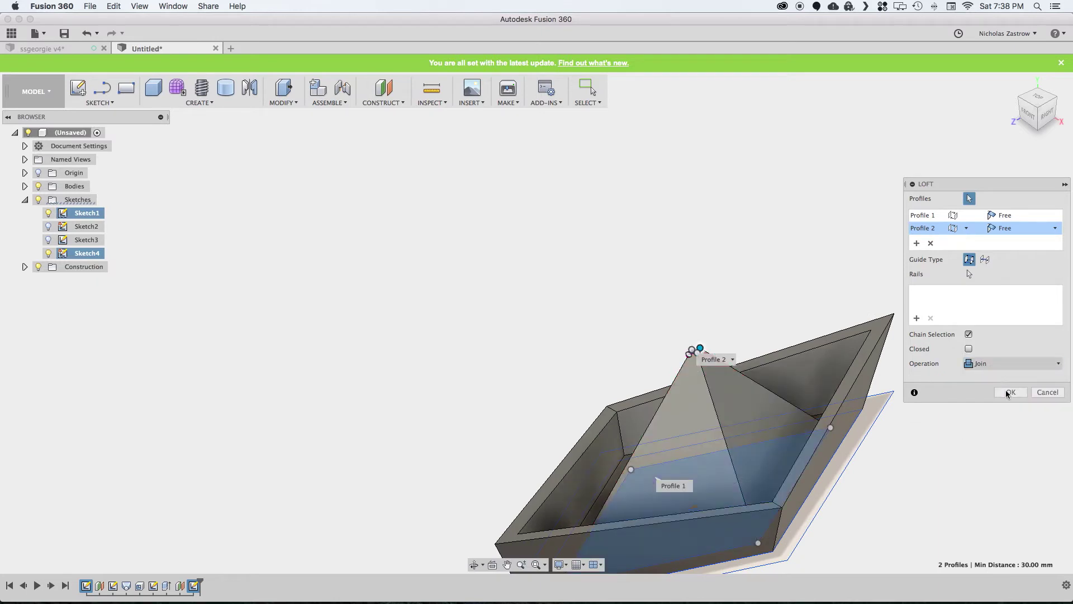
{"action": "left_click", "coordinate": [1009, 392]}
{"action": "left_click", "coordinate": [1046, 115]}
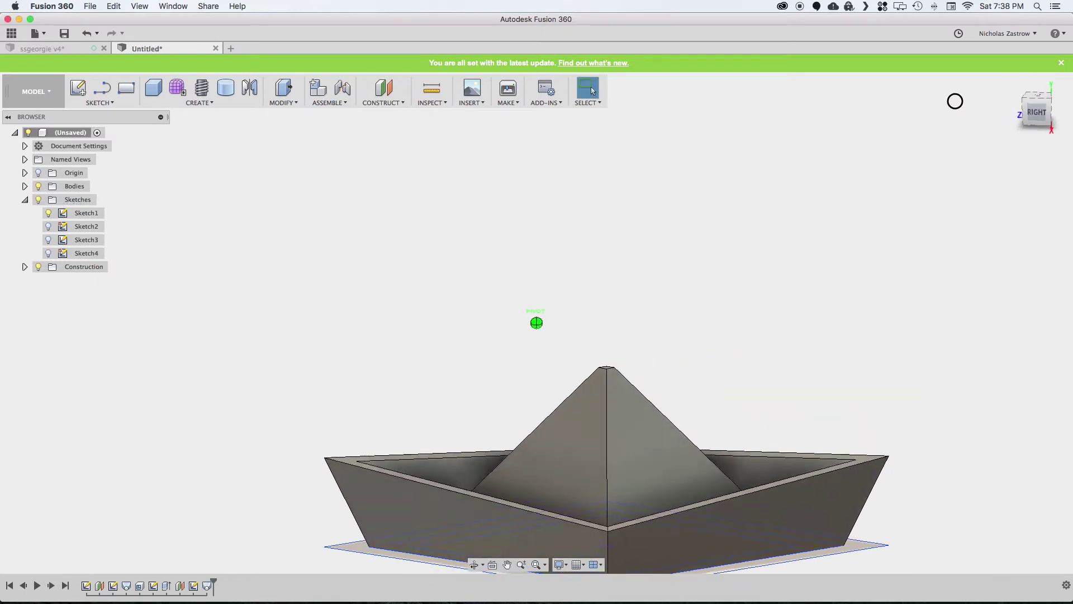
{"action": "middle_click_drag", "start_coordinate": [954, 101], "coordinate": [908, 88], "text": "shift"}
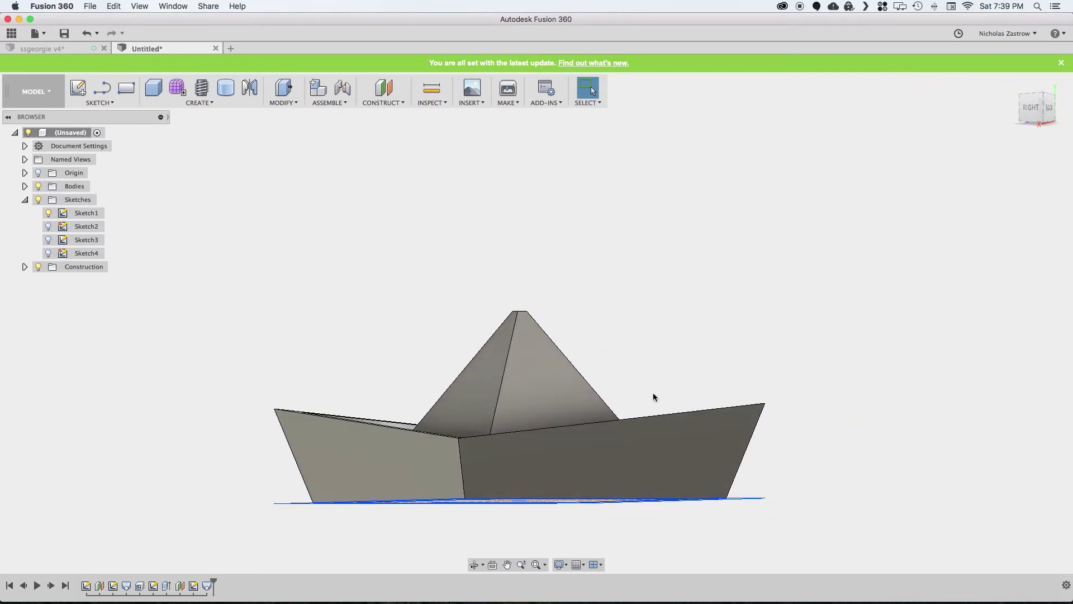
Change the sail's offset plane distance from 30 mm to 35 mm.
{"action": "double_click", "coordinate": [180, 586]}
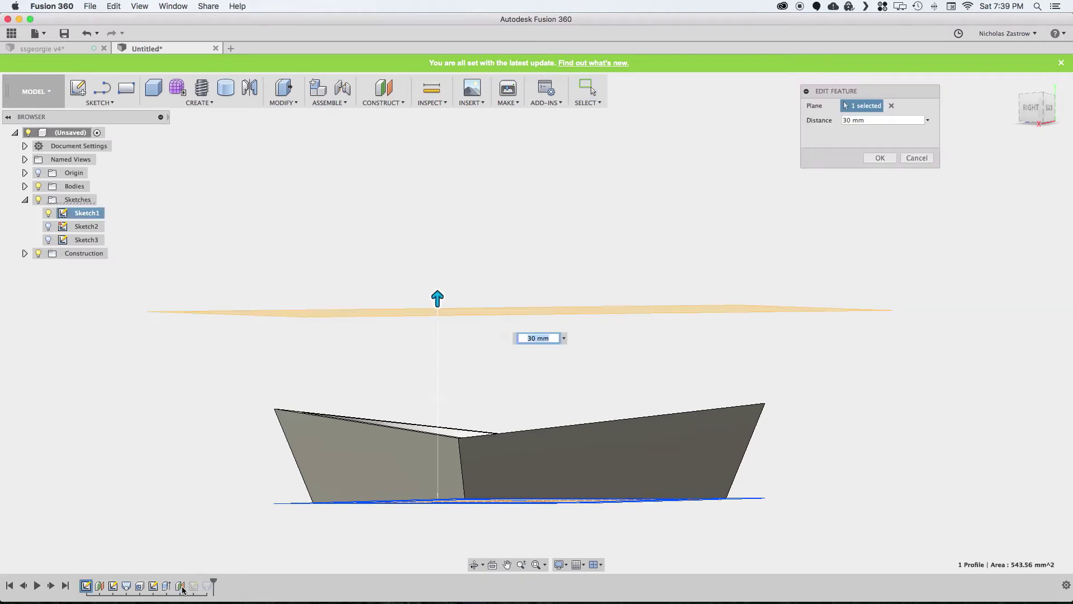
{"action": "left_click", "coordinate": [564, 338]}
{"action": "left_click", "coordinate": [527, 337]}
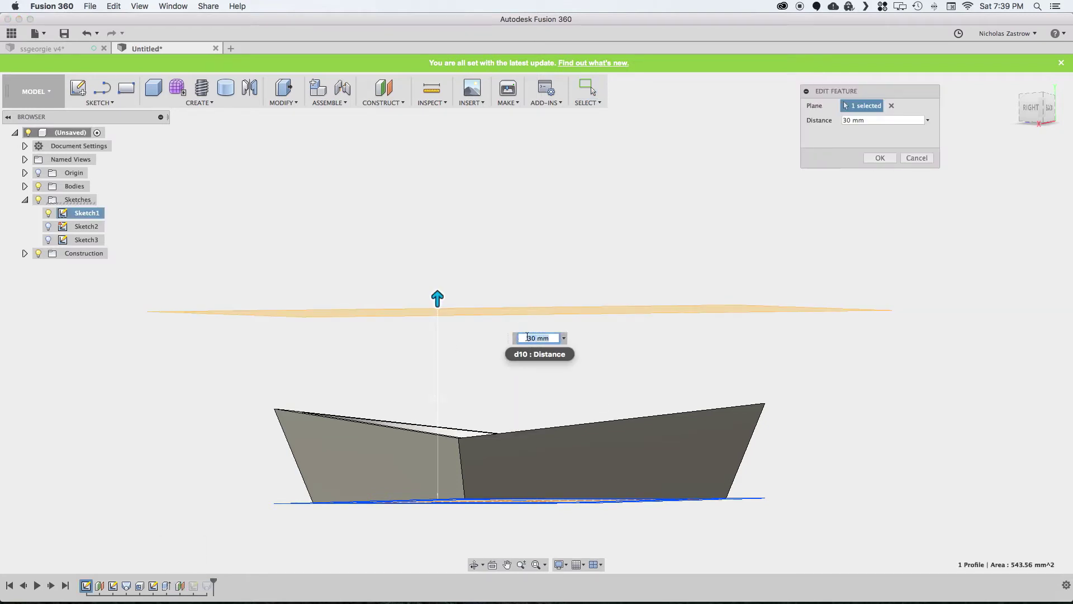
{"action": "type", "text": "35"}
{"action": "key", "text": "Return"}
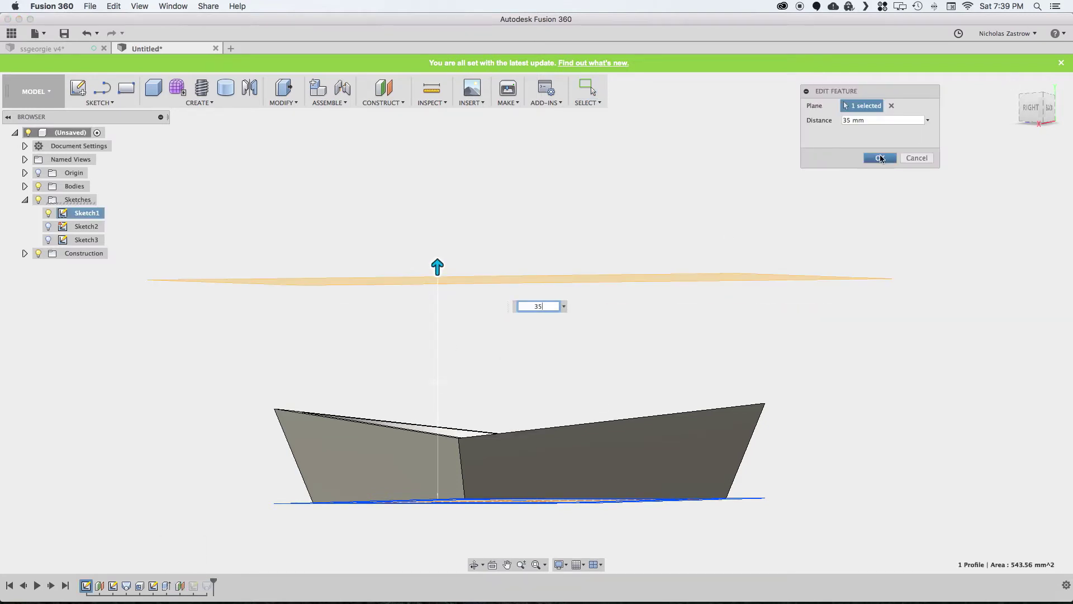
{"action": "left_click", "coordinate": [880, 158]}
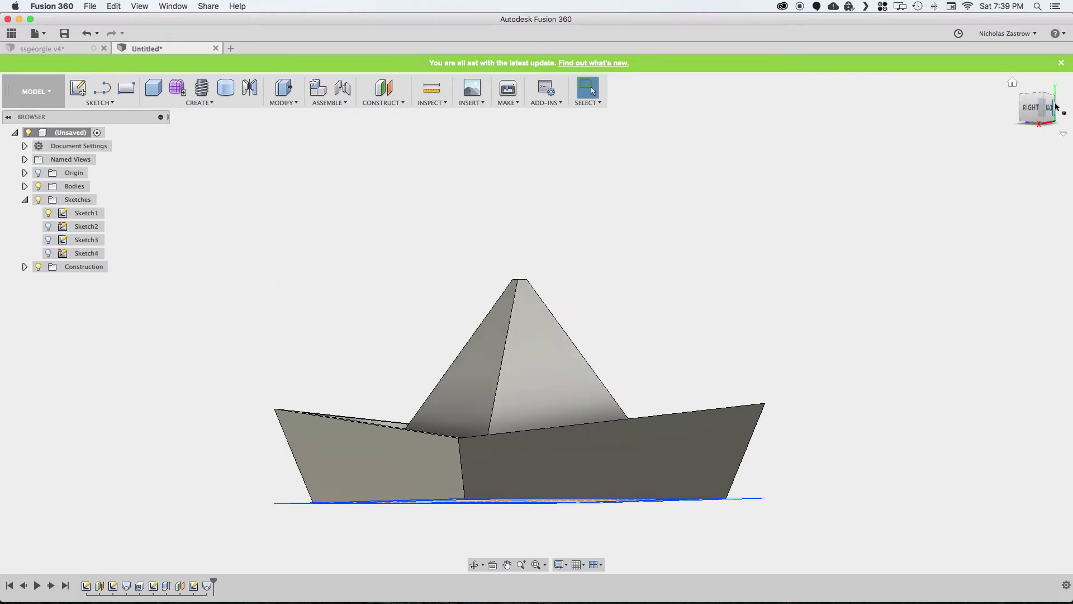
{"action": "mouse_move", "coordinate": [1055, 106]}
{"action": "middle_mouse_down", "text": "shift"}
{"action": "mouse_move", "coordinate": [1030, 131]}
{"action": "mouse_move", "coordinate": [932, 134]}
{"action": "mouse_move", "coordinate": [959, 128]}
{"action": "mouse_move", "coordinate": [955, 138]}
{"action": "middle_mouse_up", "text": "shift"}
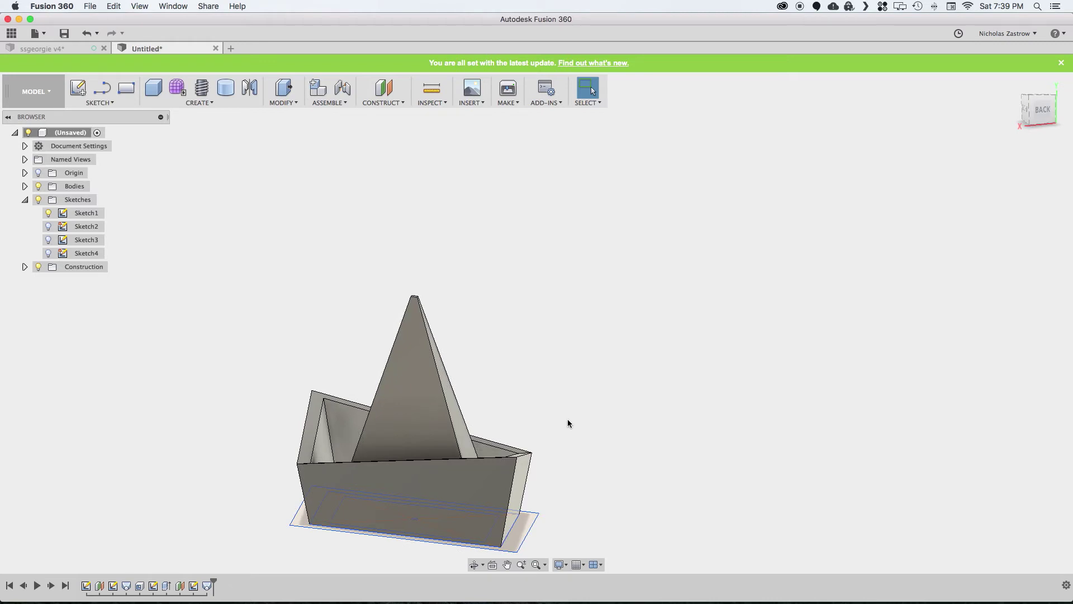
Fillet the eight vertical hull corner edges, inside and out, with a 1 mm radius.
{"action": "key", "text": "f"}
{"action": "left_click", "coordinate": [323, 404]}
{"action": "left_click", "coordinate": [312, 395]}
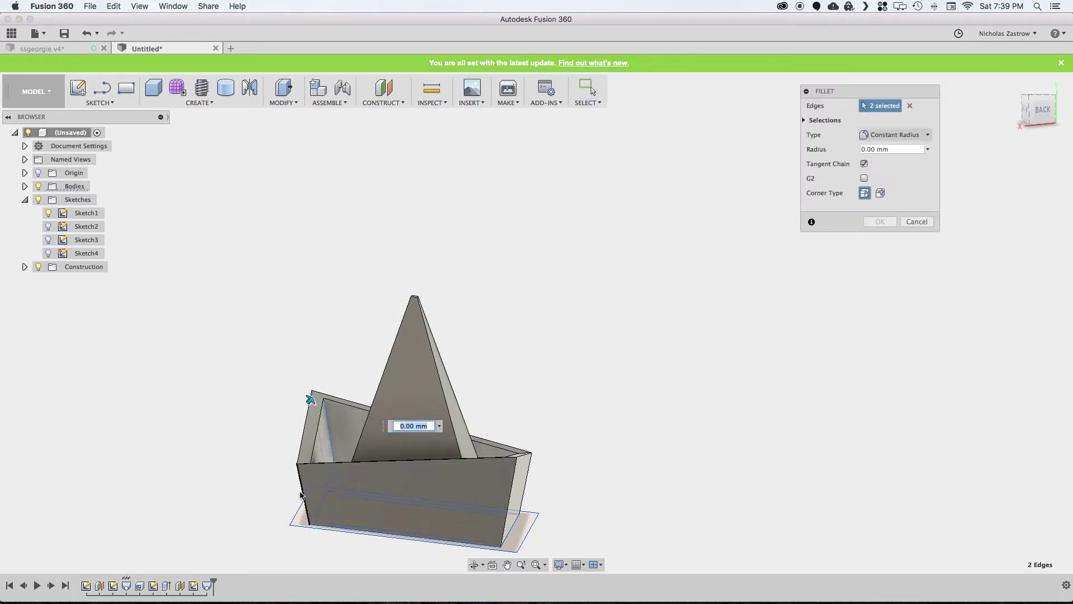
{"action": "left_click", "coordinate": [314, 479]}
{"action": "left_click", "coordinate": [314, 479]}
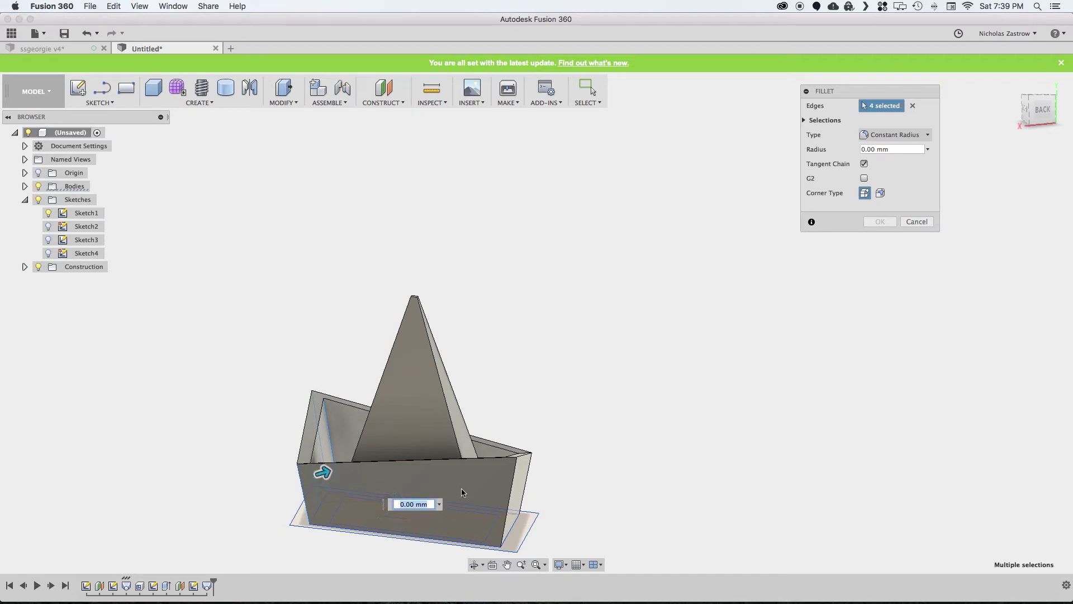
{"action": "left_click", "coordinate": [512, 482]}
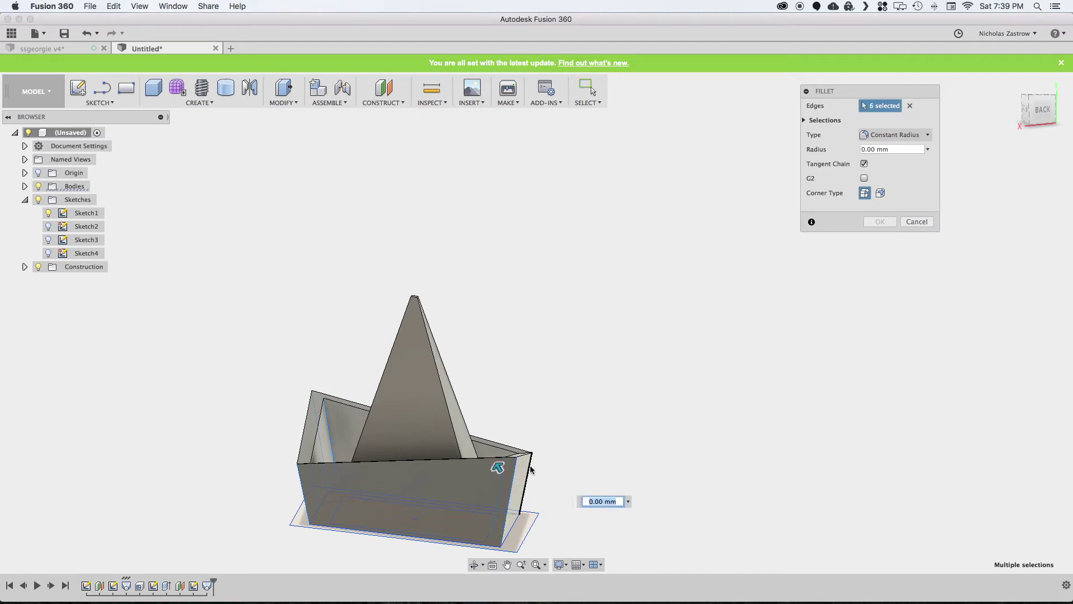
{"action": "left_click", "coordinate": [515, 469]}
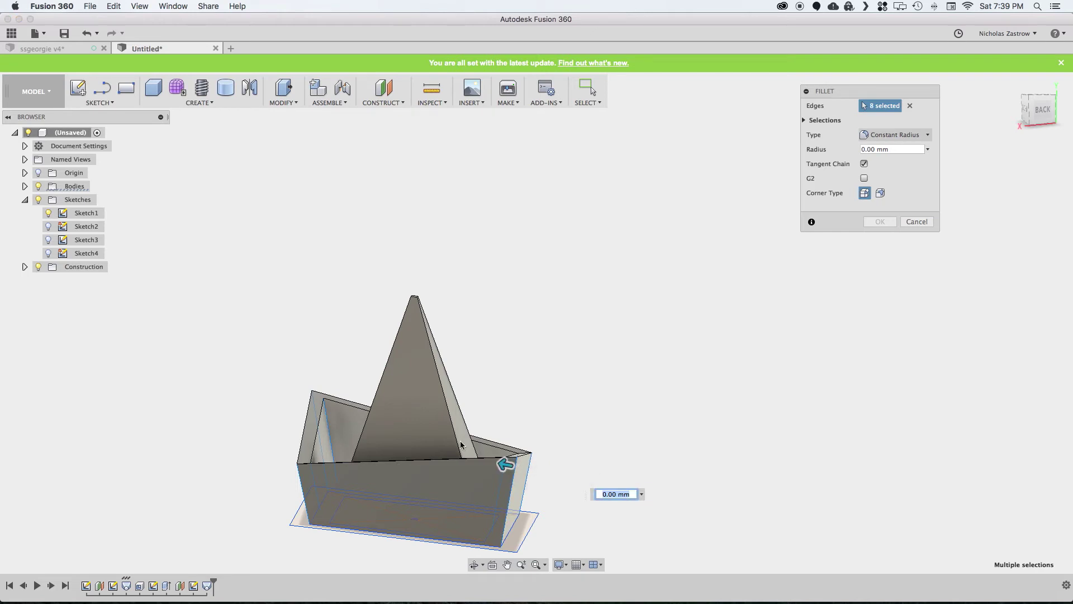
{"action": "left_click_drag", "start_coordinate": [505, 463], "coordinate": [501, 461]}
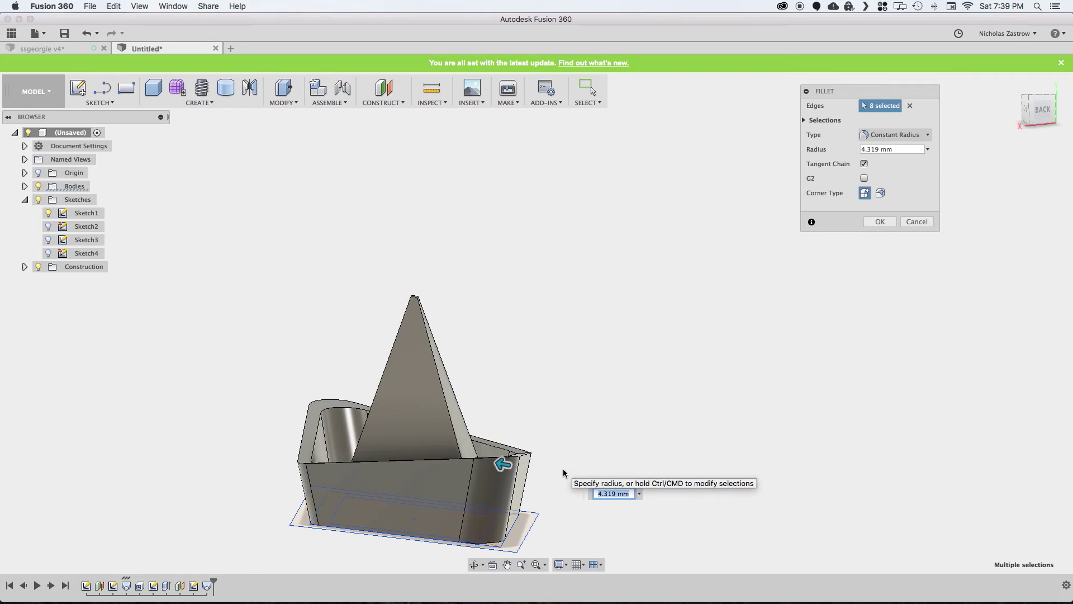
{"action": "type", "text": "1"}
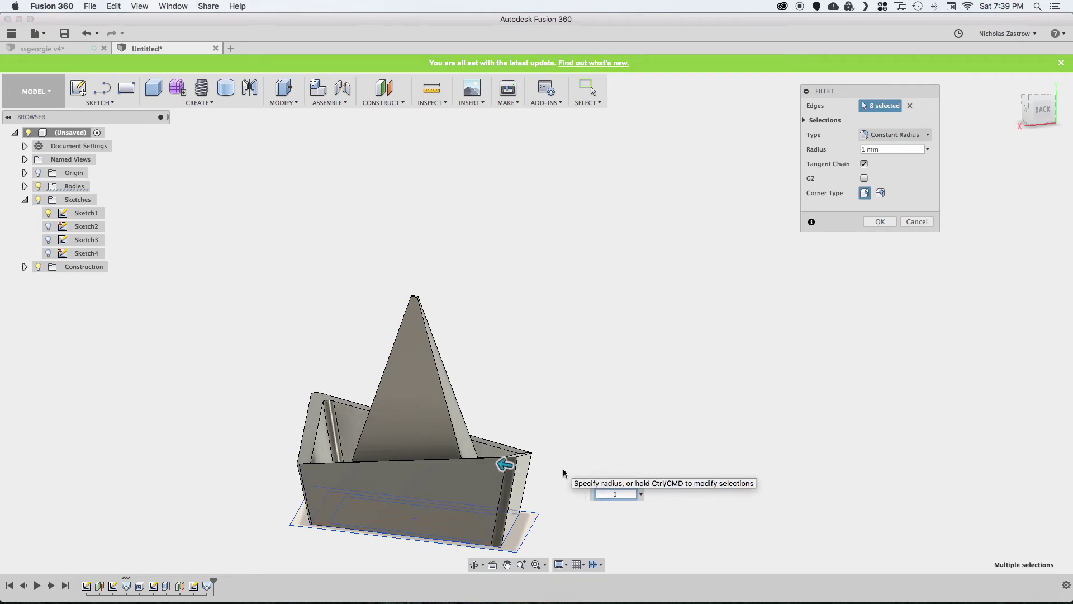
{"action": "key", "text": "Return"}
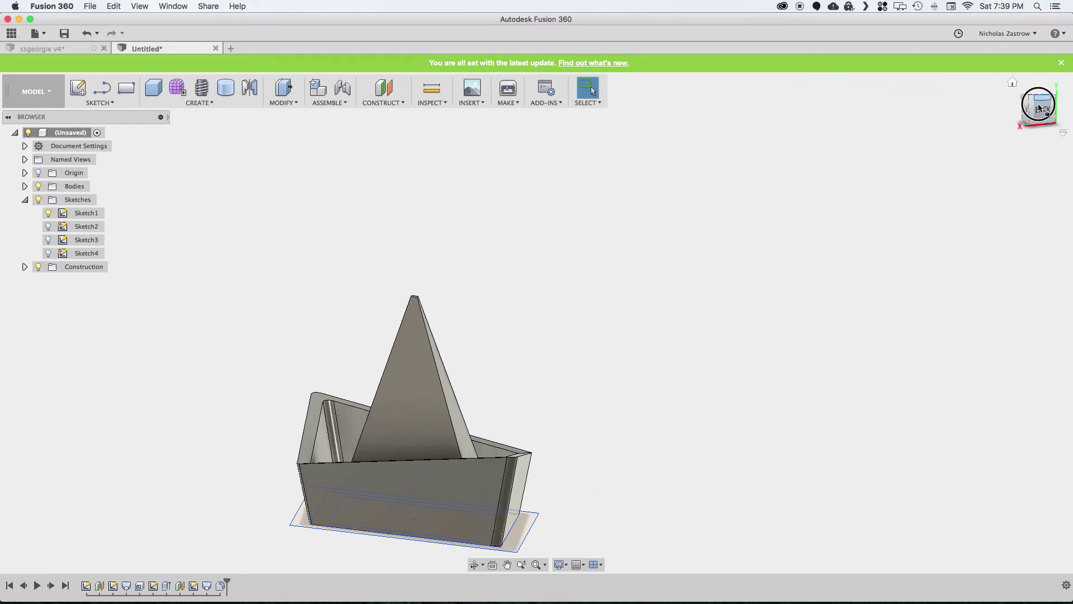
{"action": "middle_click_drag", "start_coordinate": [1038, 109], "coordinate": [1051, 115], "text": "shift"}
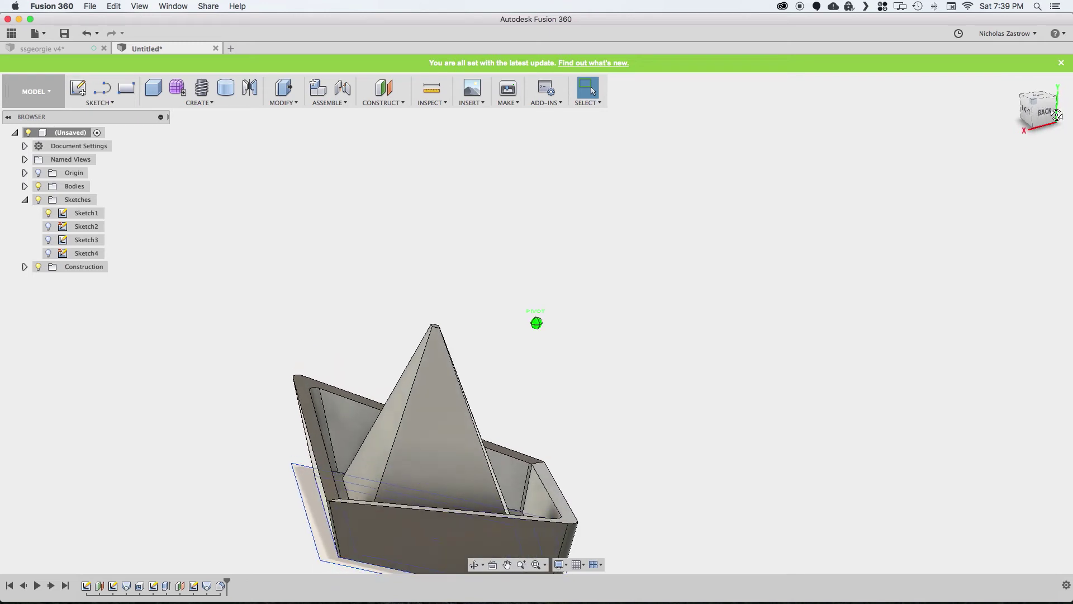
Fillet the four sail edges at 0.5 mm.
{"action": "key", "text": "f"}
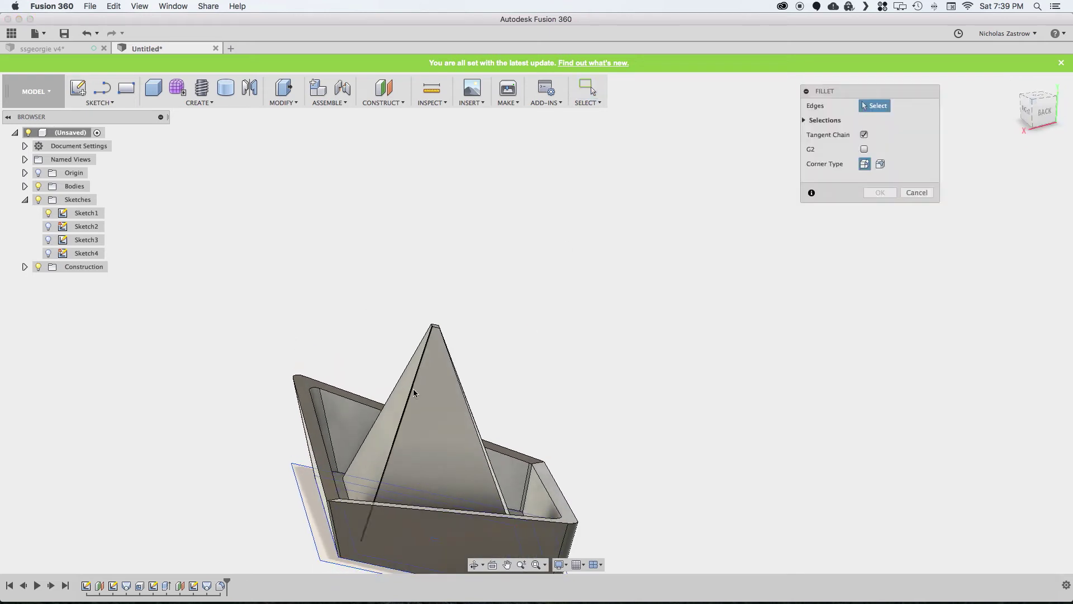
{"action": "left_click", "coordinate": [413, 393]}
{"action": "left_click", "coordinate": [407, 361]}
{"action": "left_click", "coordinate": [463, 391]}
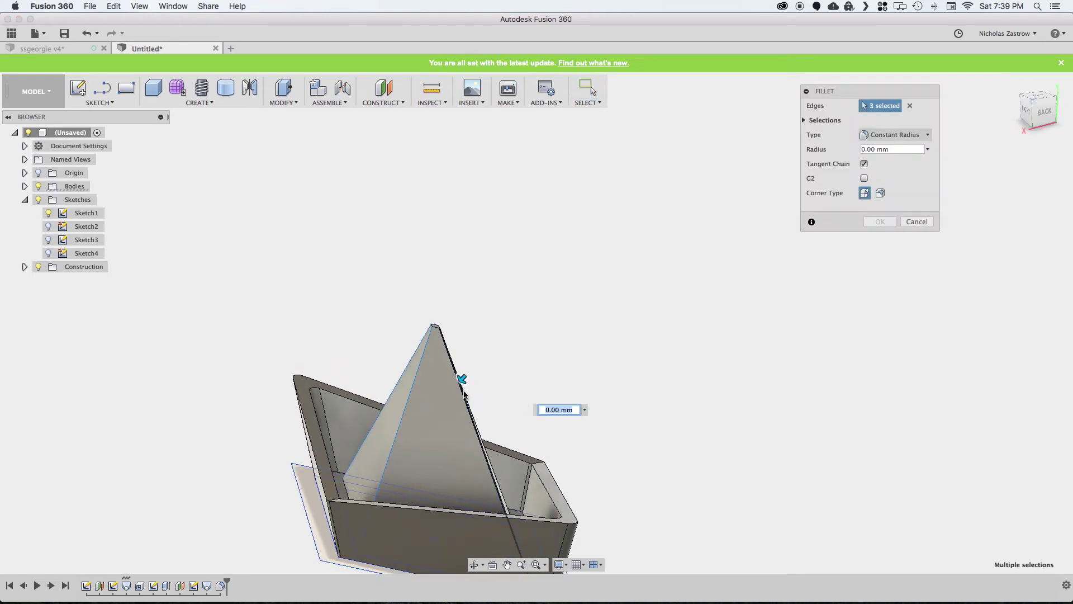
{"action": "left_click", "coordinate": [485, 454]}
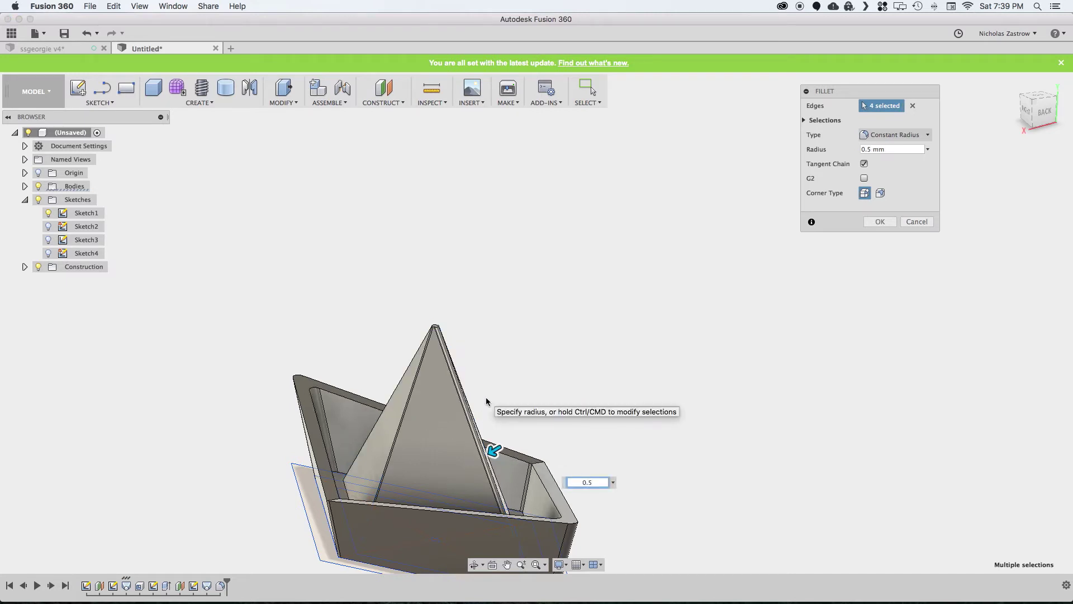
{"action": "key", "text": "Return"}
Fillet the four top rim edges of the hull at 0.5 mm.
{"action": "key", "text": "f"}
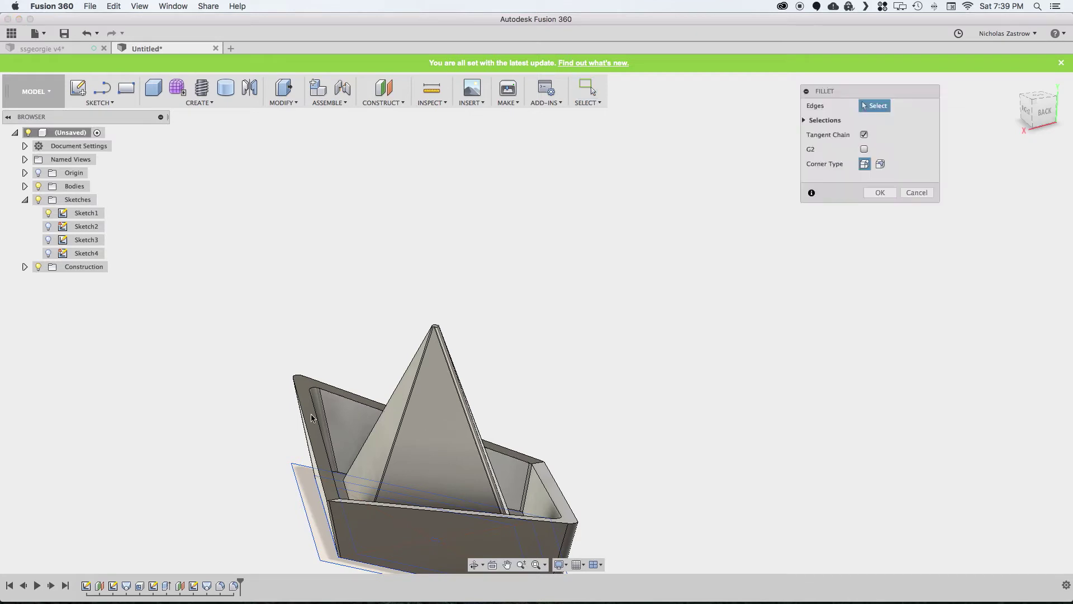
{"action": "left_click", "coordinate": [344, 394]}
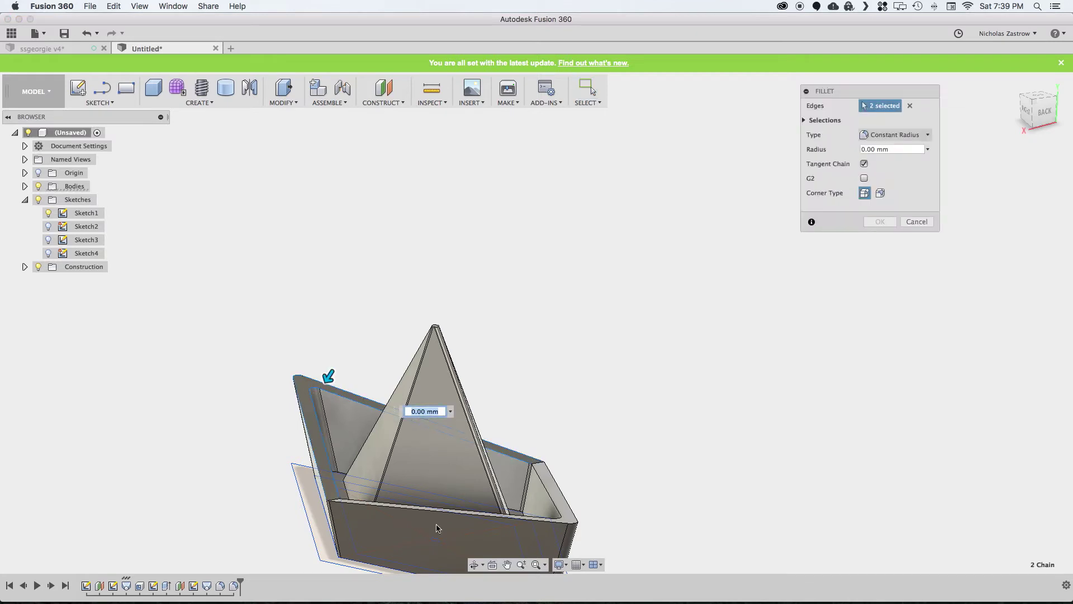
{"action": "left_click", "coordinate": [480, 509]}
{"action": "left_click", "coordinate": [534, 480]}
{"action": "left_click", "coordinate": [539, 479]}
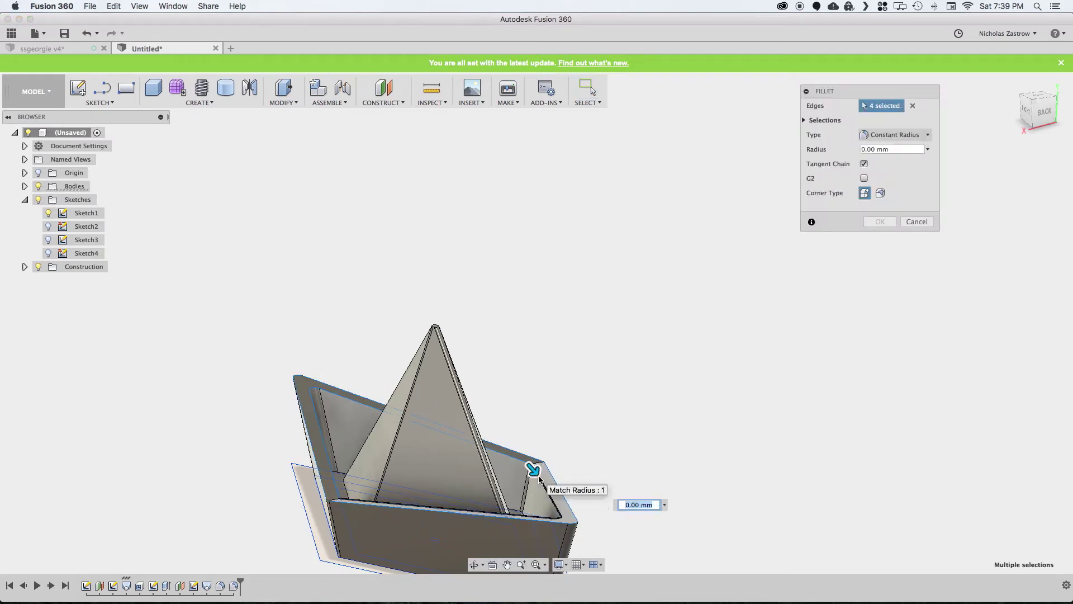
{"action": "type", "text": ".75"}
{"action": "key", "text": "Return"}
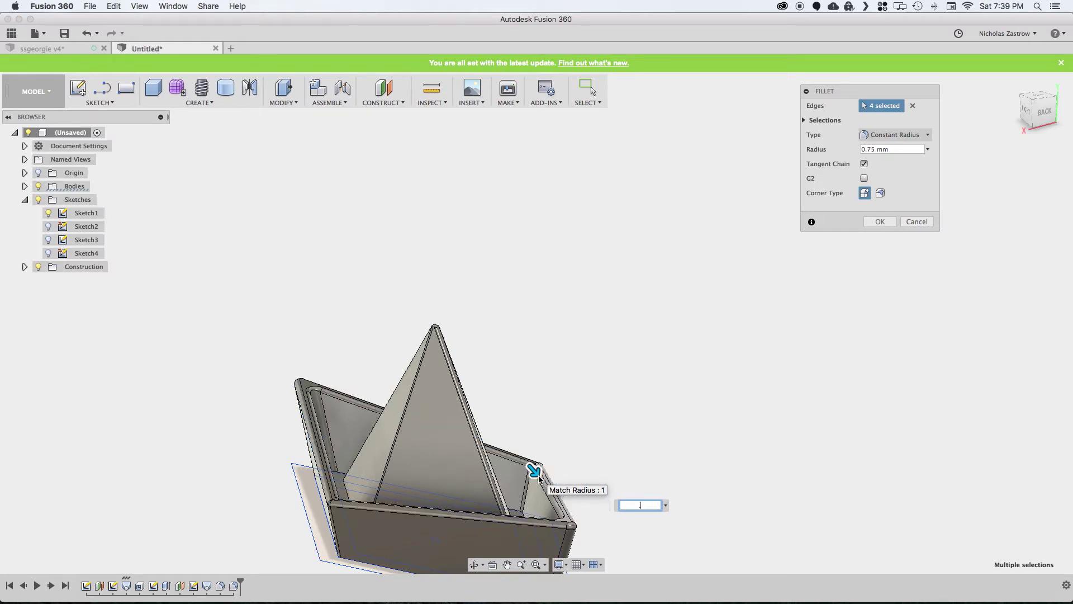
{"action": "type", "text": ".5"}
{"action": "key", "text": "Return"}
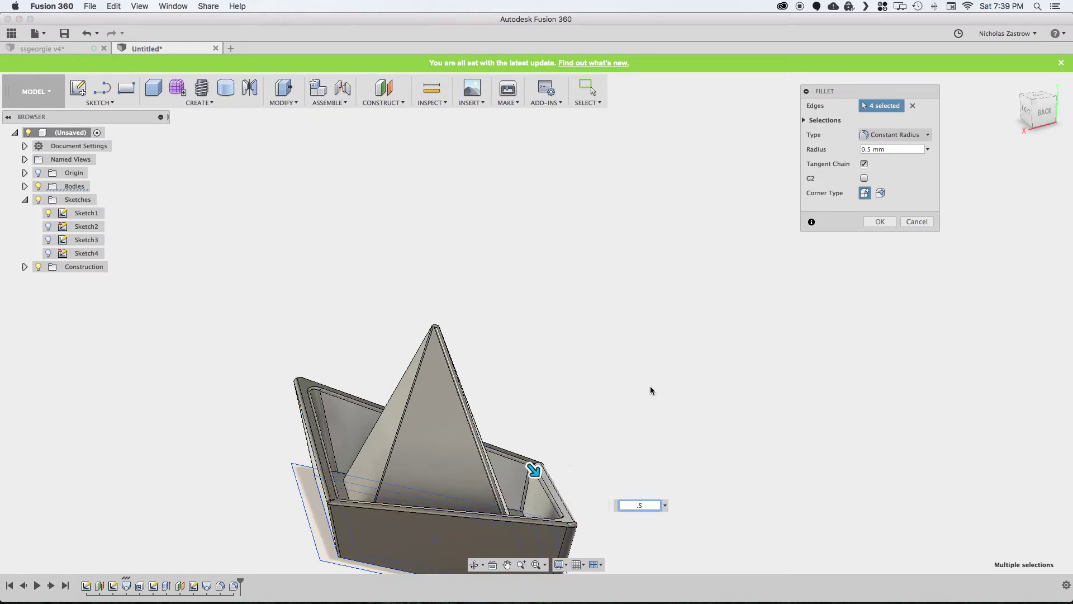
{"action": "key", "text": "Return"}
{"action": "left_click", "coordinate": [507, 568]}
{"action": "left_click_drag", "start_coordinate": [590, 433], "coordinate": [611, 334]}
Fillet the hull's bottom outer edge with a 2.5 mm radius.
{"action": "key", "text": "f"}
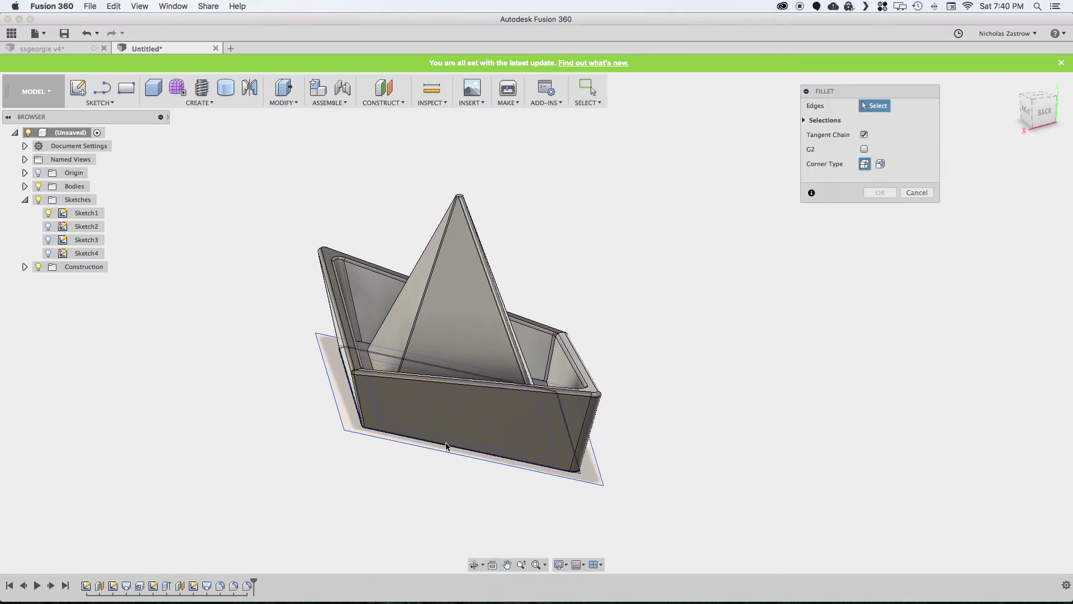
{"action": "left_click", "coordinate": [440, 447]}
{"action": "left_click_drag", "start_coordinate": [440, 448], "coordinate": [445, 446]}
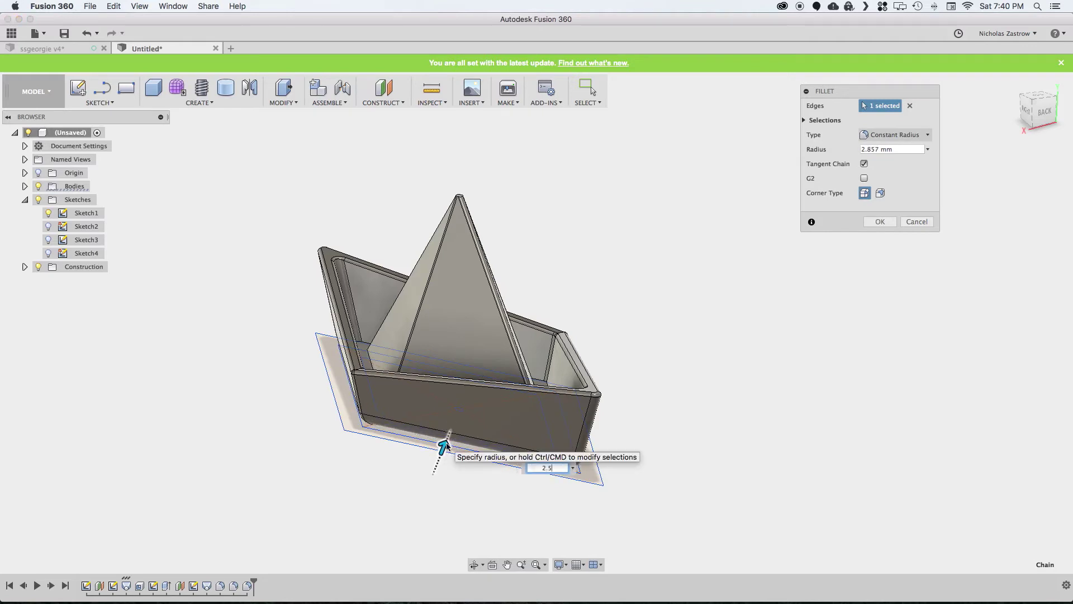
{"action": "type", "text": "2.5"}
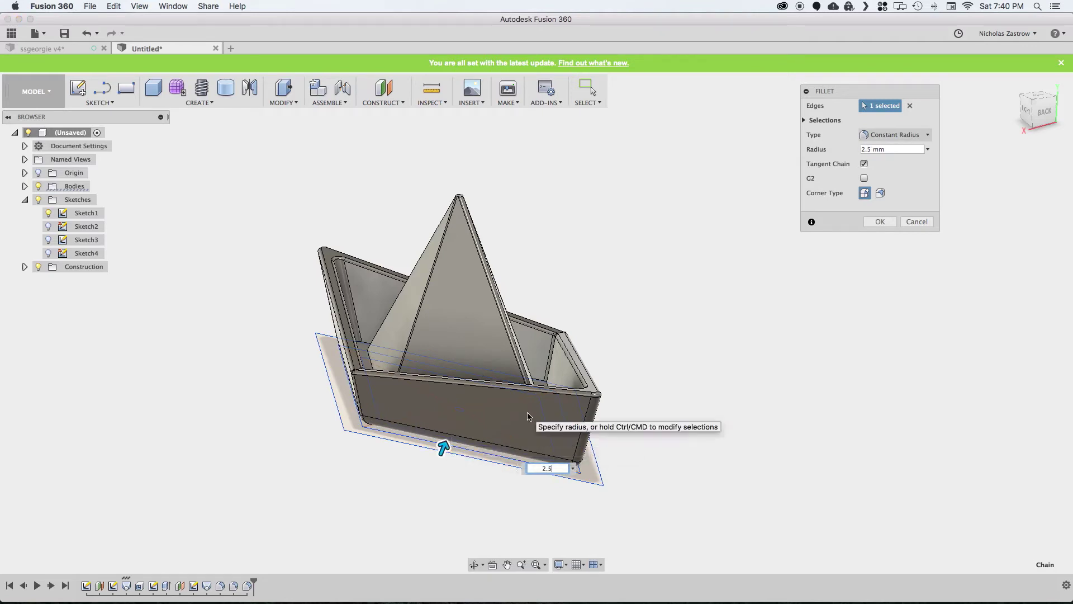
{"action": "key", "text": "Return"}
{"action": "middle_click_drag", "start_coordinate": [1023, 129], "coordinate": [1028, 162], "text": "shift"}
Fillet the two inner edge chains around the hull floor at 1.5 mm.
{"action": "key", "text": "f"}
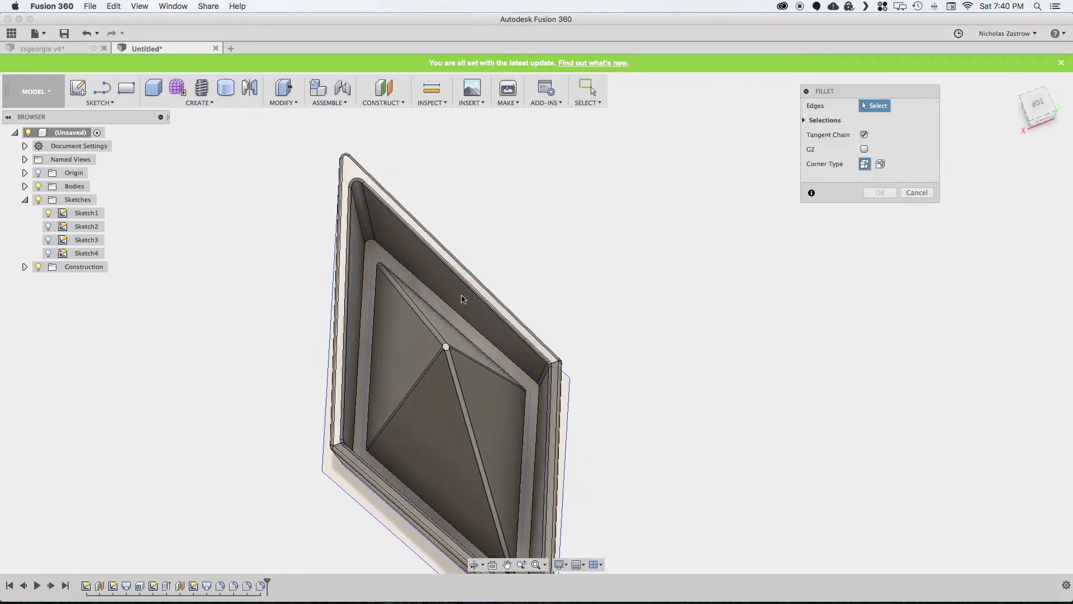
{"action": "left_click", "coordinate": [437, 308]}
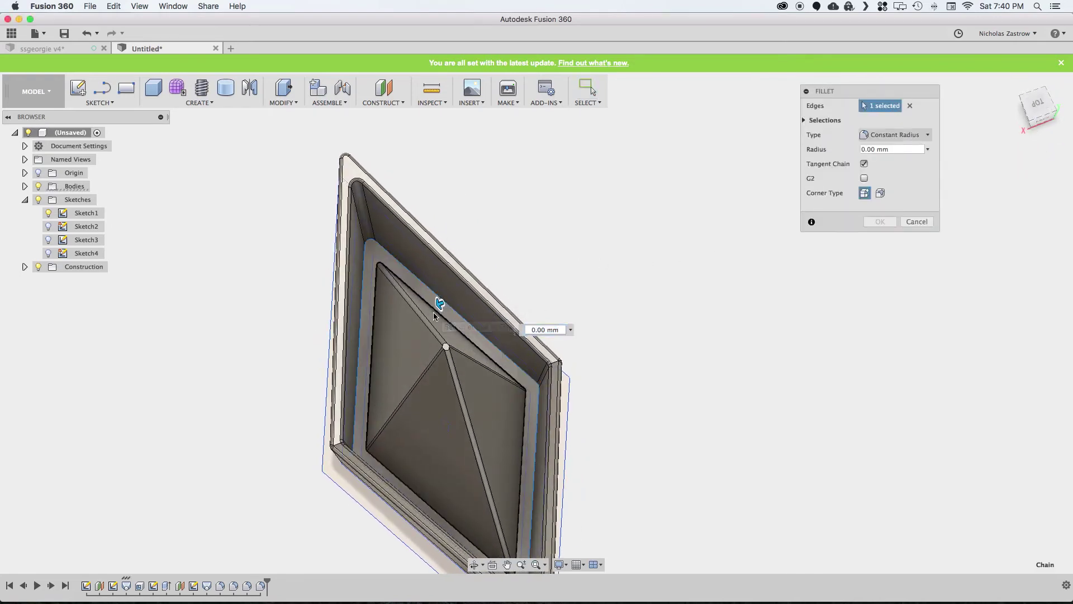
{"action": "left_click", "coordinate": [433, 312]}
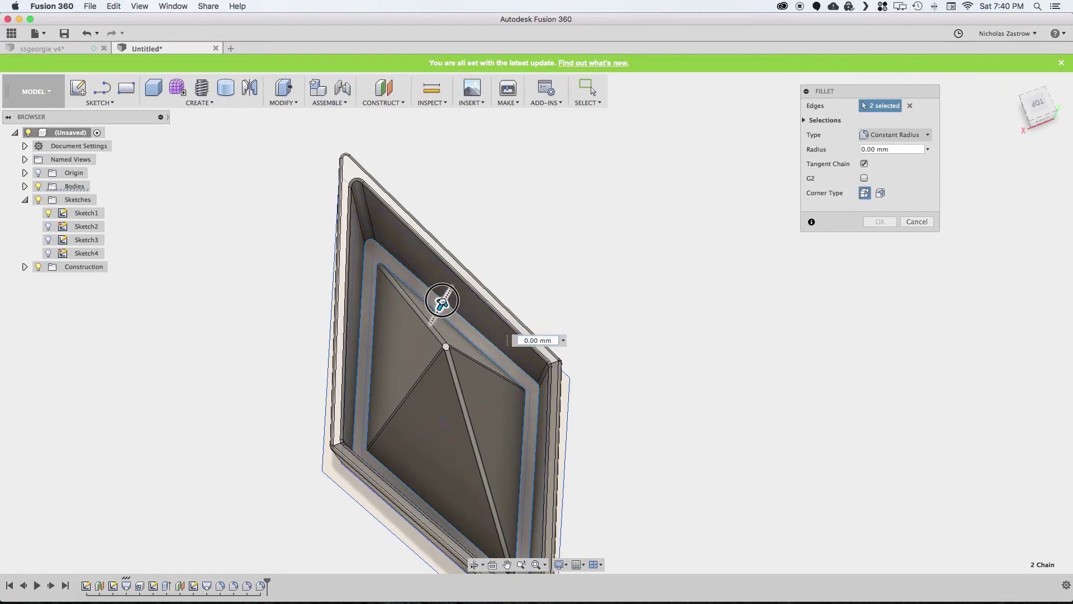
{"action": "left_click_drag", "start_coordinate": [441, 302], "coordinate": [442, 303]}
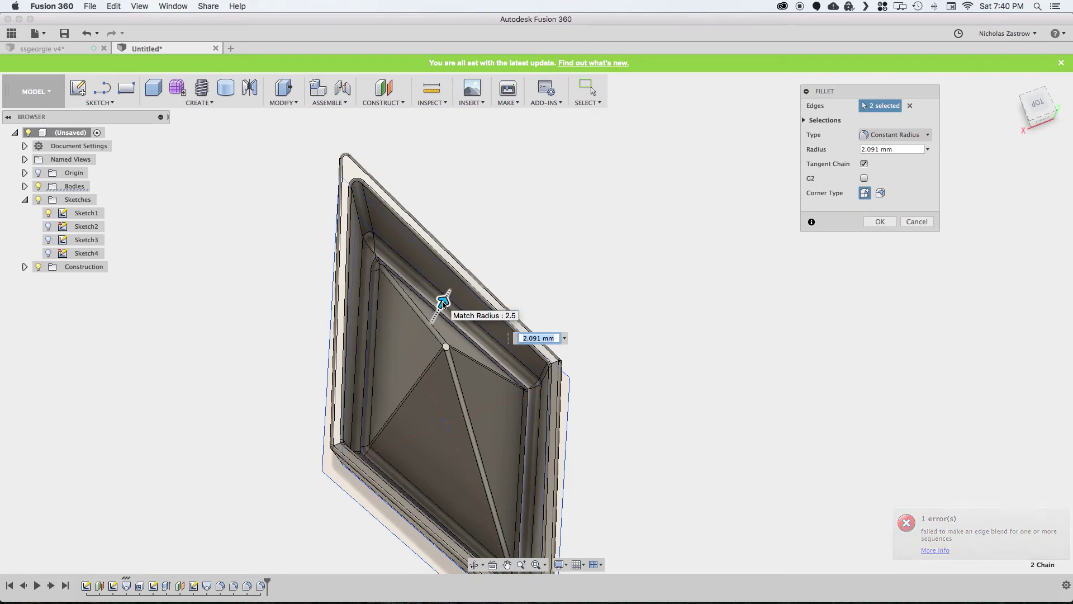
{"action": "type", "text": "1.5"}
{"action": "key", "text": "Return"}
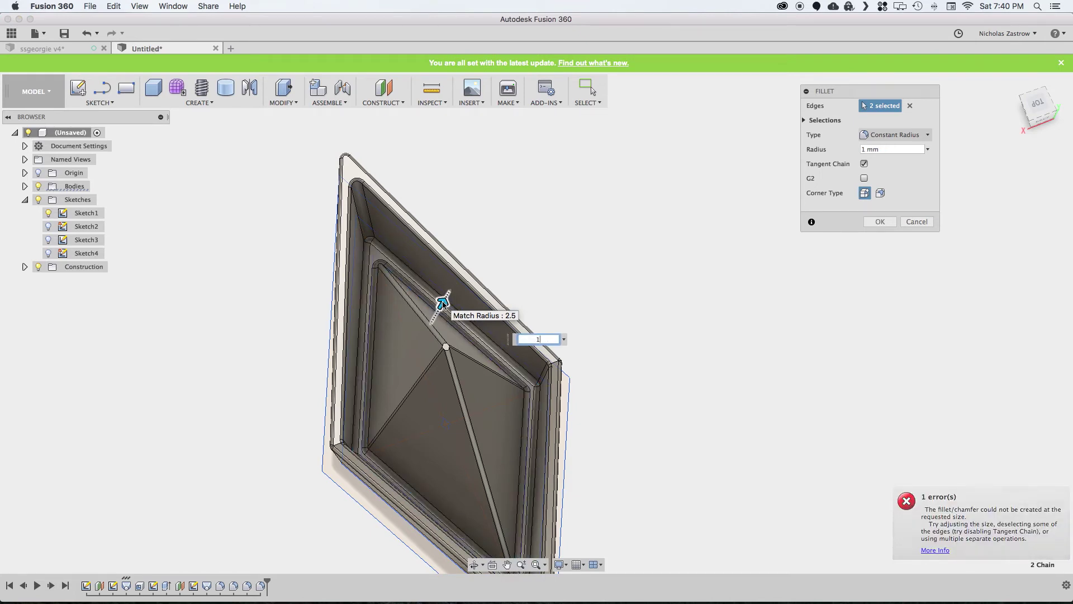
{"action": "key", "text": "Return"}
{"action": "left_click", "coordinate": [1033, 109]}
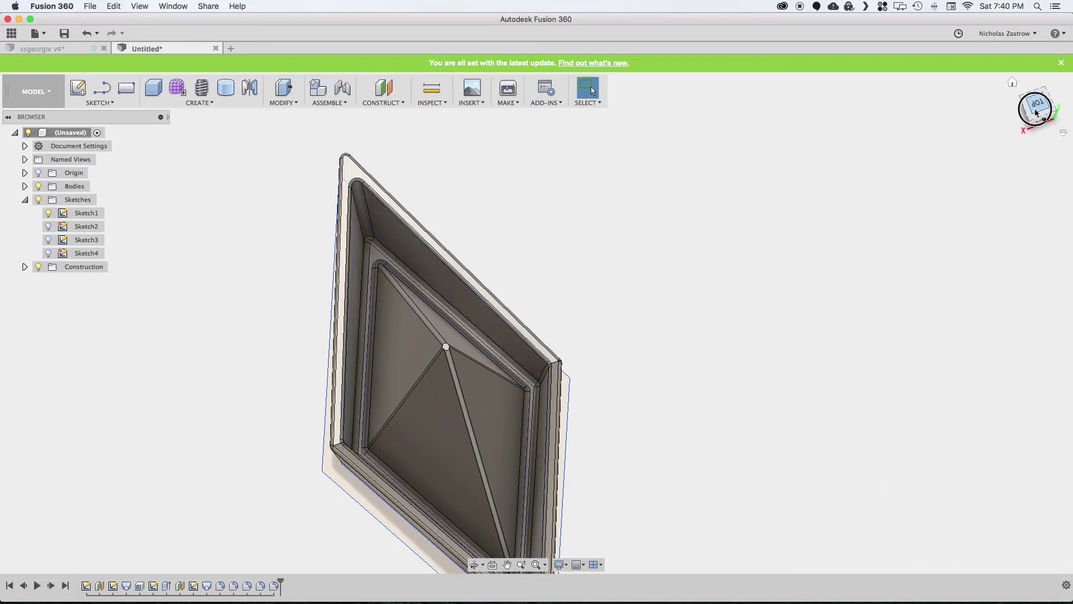
{"action": "mouse_move", "coordinate": [40, 50]}
{"action": "middle_mouse_down", "text": "shift"}
{"action": "mouse_move", "coordinate": [77, 41]}
{"action": "mouse_move", "coordinate": [124, 65]}
{"action": "mouse_move", "coordinate": [77, 53]}
{"action": "mouse_move", "coordinate": [30, 60]}
{"action": "mouse_move", "coordinate": [101, 49]}
{"action": "mouse_move", "coordinate": [102, 62]}
{"action": "mouse_move", "coordinate": [19, 58]}
{"action": "mouse_move", "coordinate": [79, 55]}
{"action": "middle_mouse_up", "text": "shift"}
Add a zero-offset construction plane on the hull's left side face, then open the Insert menu.
{"action": "left_click", "coordinate": [374, 86]}
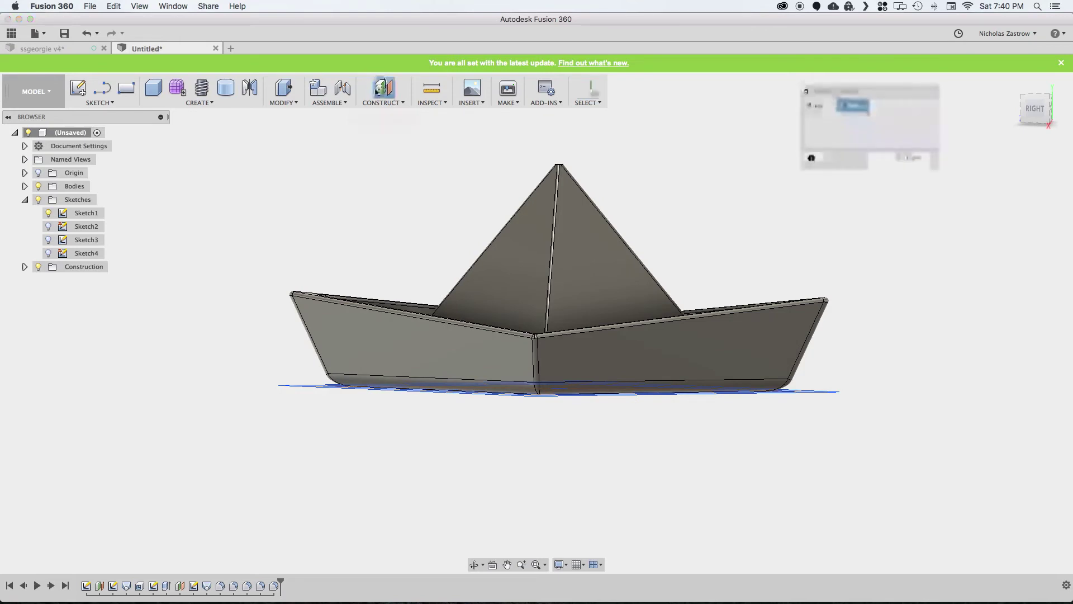
{"action": "left_click", "coordinate": [371, 339]}
{"action": "left_click", "coordinate": [906, 158]}
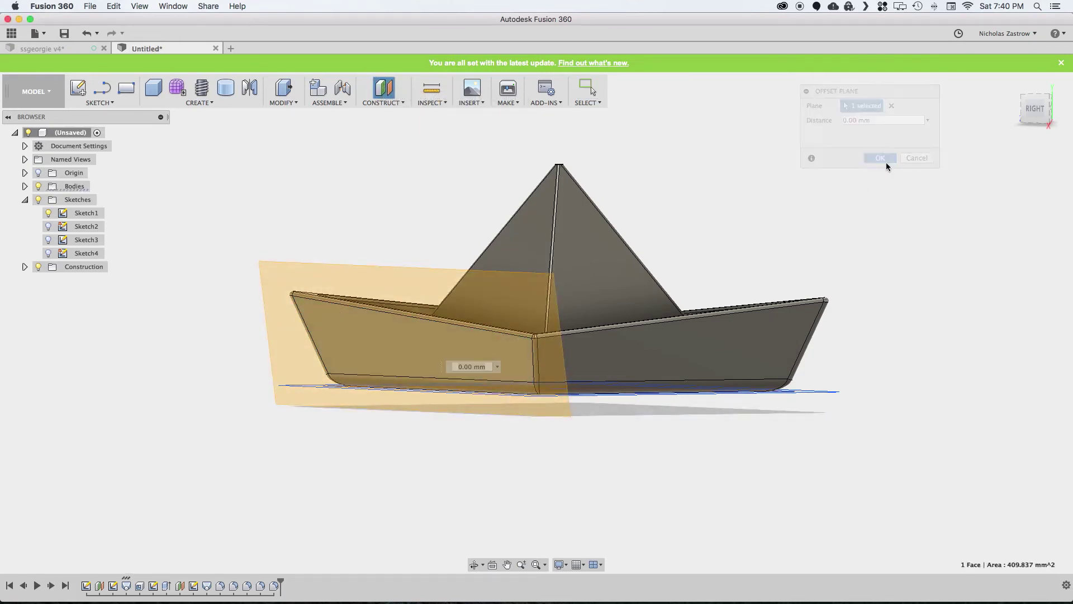
{"action": "left_click", "coordinate": [468, 103]}
Insert ss-georgie.svg into a sketch on the new side plane.
{"action": "left_click", "coordinate": [501, 149]}
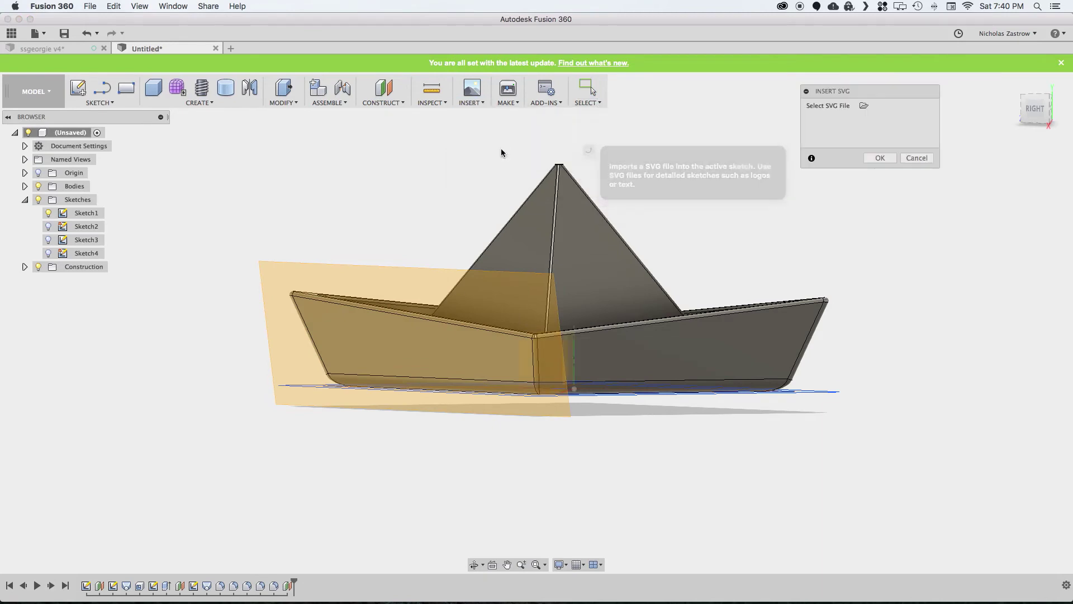
{"action": "left_click", "coordinate": [289, 345]}
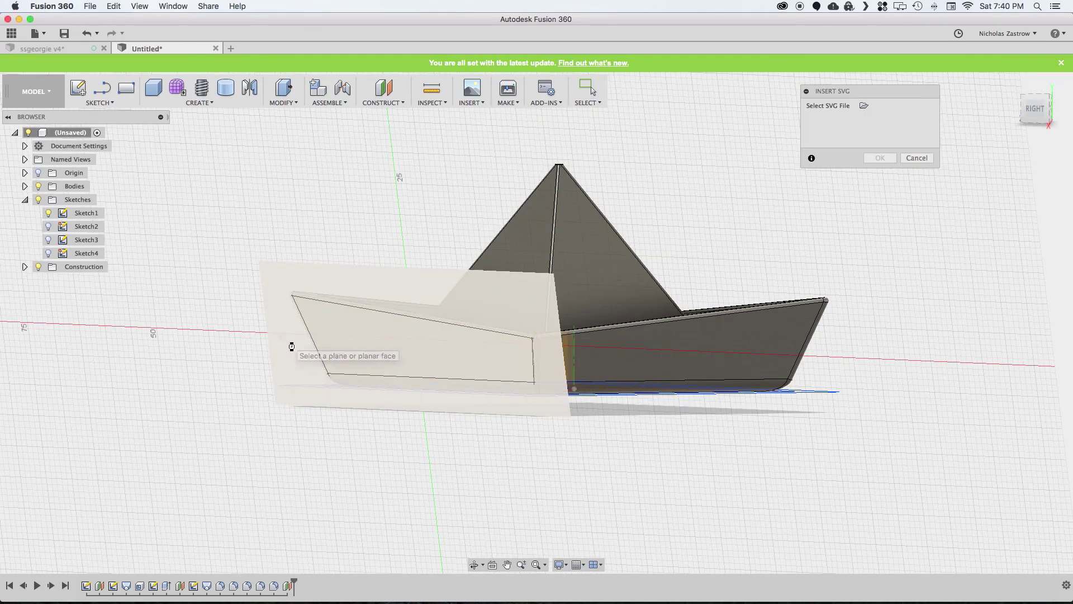
{"action": "left_click", "coordinate": [863, 107]}
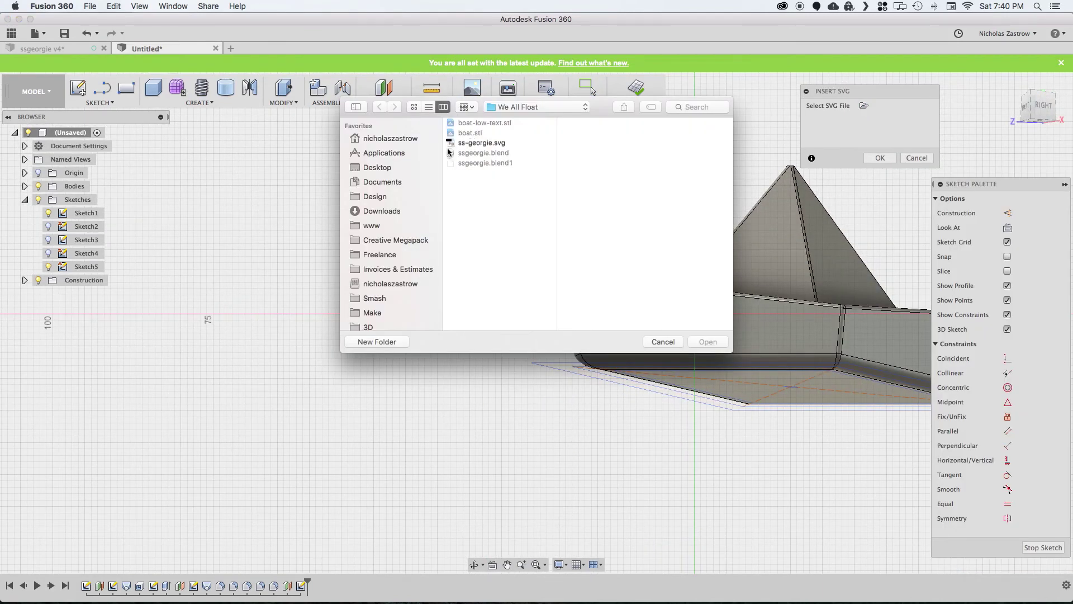
{"action": "left_click", "coordinate": [481, 143]}
{"action": "left_click", "coordinate": [705, 342]}
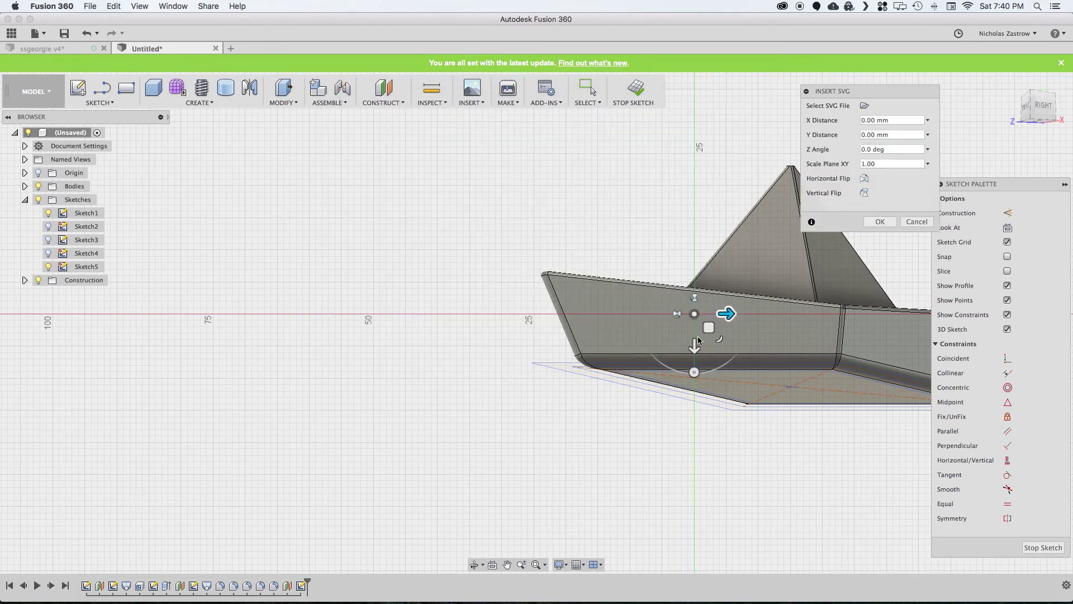
Move and slightly tilt the ss georgie lettering onto the front hull side, then confirm.
{"action": "left_click_drag", "start_coordinate": [719, 316], "coordinate": [182, 101]}
{"action": "scroll", "coordinate": [336, 221], "scroll_direction": "down", "scroll_amount": 3}
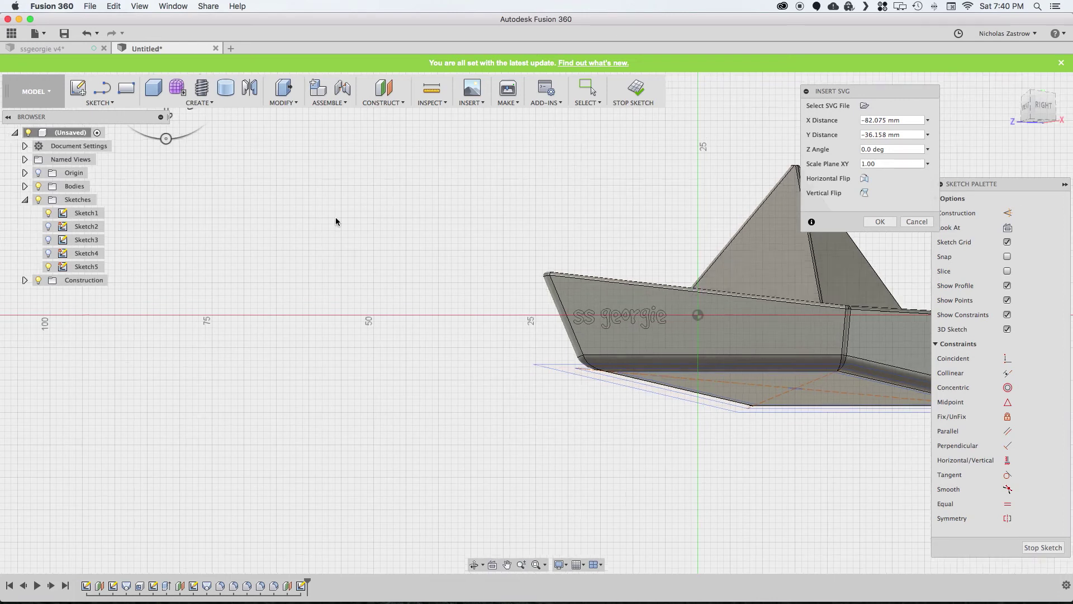
{"action": "scroll", "coordinate": [336, 220], "scroll_direction": "down", "scroll_amount": 2}
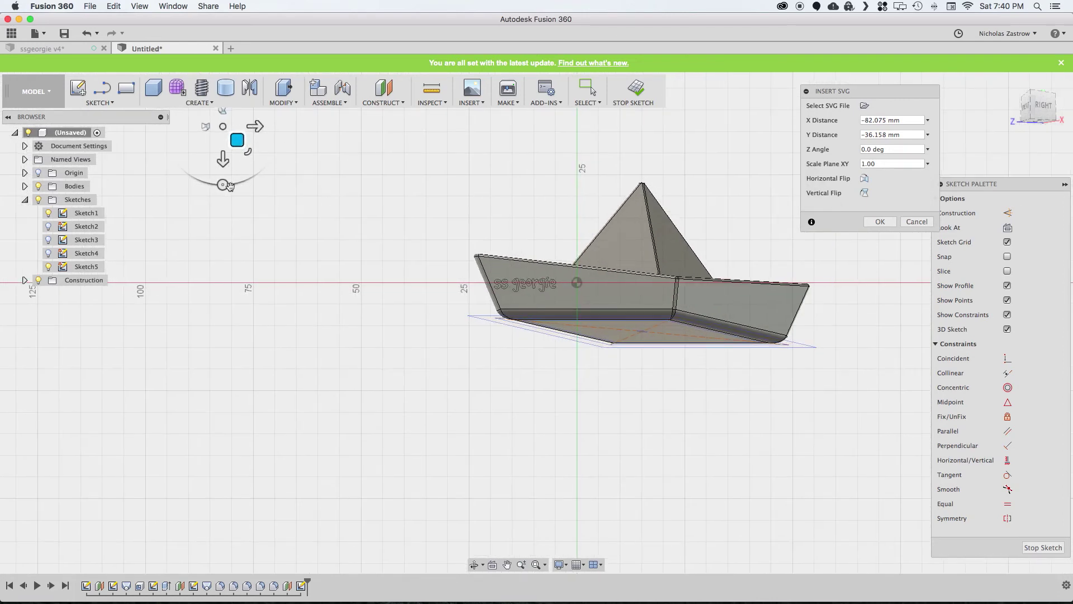
{"action": "left_click_drag", "start_coordinate": [248, 152], "coordinate": [255, 168]}
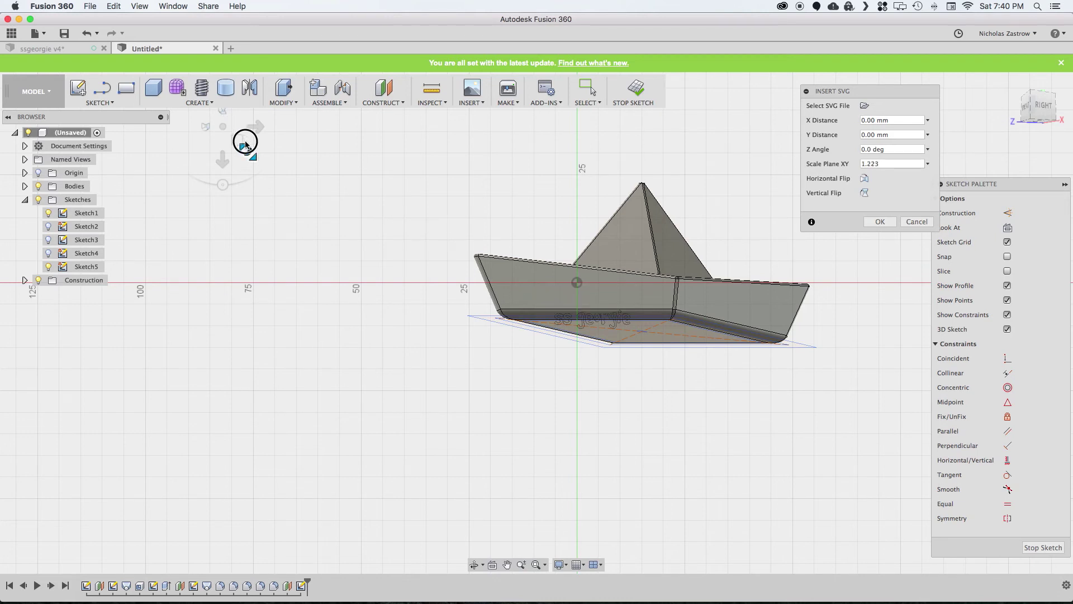
{"action": "left_click_drag", "start_coordinate": [237, 140], "coordinate": [159, 142]}
{"action": "scroll", "coordinate": [217, 200], "scroll_direction": "down", "scroll_amount": 4}
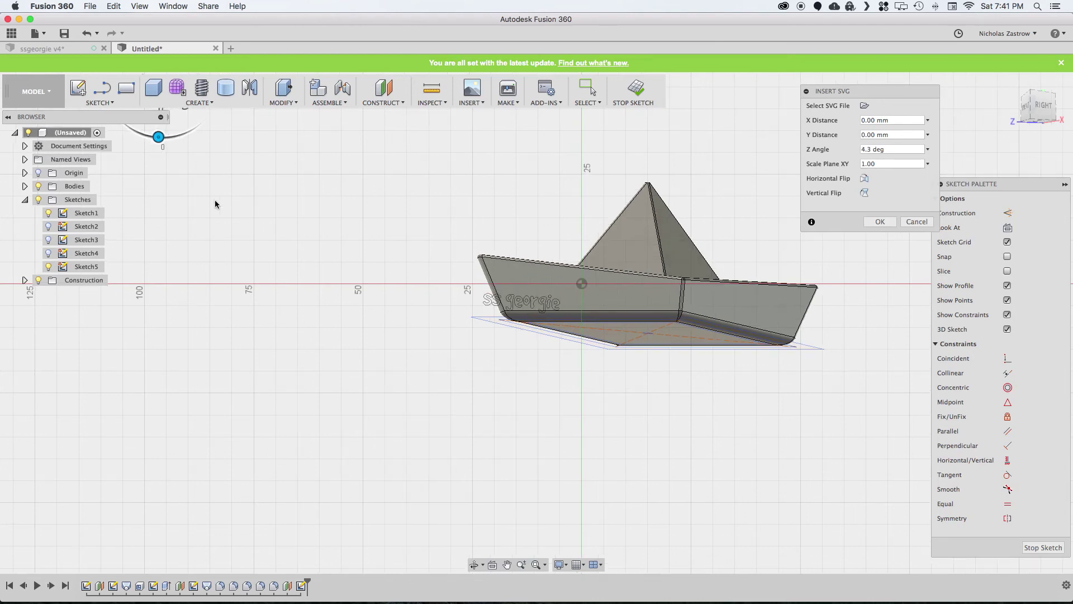
{"action": "left_click_drag", "start_coordinate": [179, 112], "coordinate": [202, 114]}
{"action": "left_click_drag", "start_coordinate": [186, 155], "coordinate": [184, 154]}
{"action": "left_click_drag", "start_coordinate": [201, 115], "coordinate": [211, 104]}
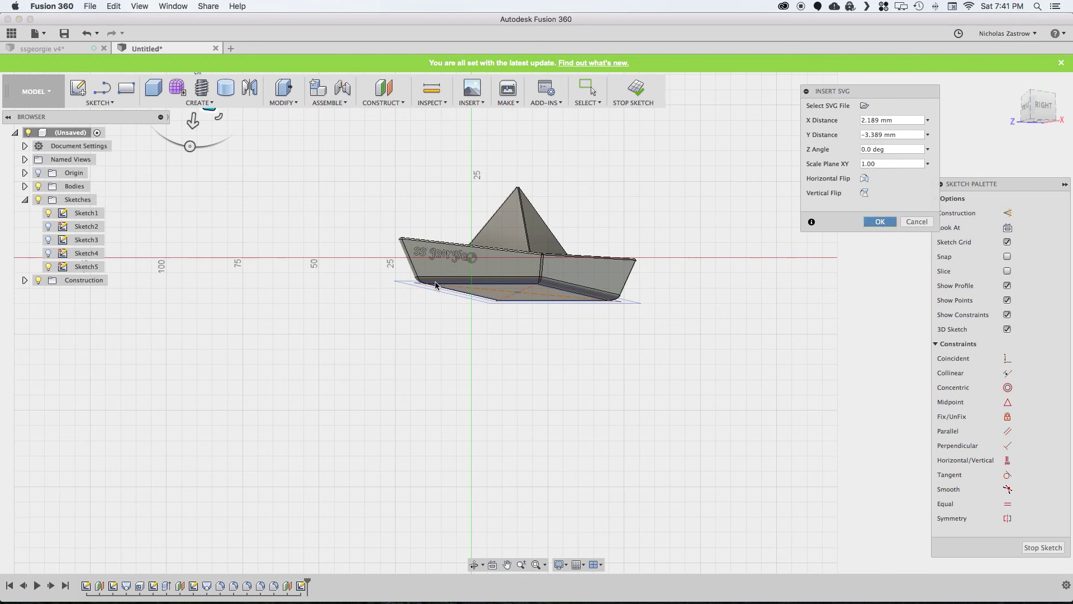
{"action": "left_click", "coordinate": [878, 222]}
{"action": "scroll", "coordinate": [443, 261], "scroll_direction": "up", "scroll_amount": 8}
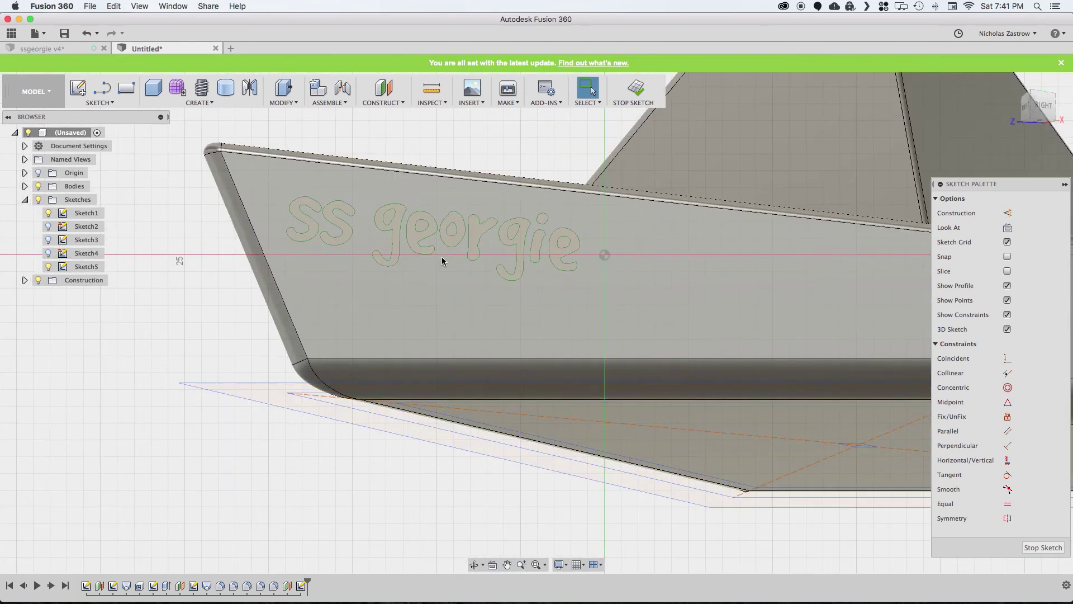
Finish the sketch and select all ten ss georgie letter profiles for an extrude.
{"action": "left_click", "coordinate": [639, 95]}
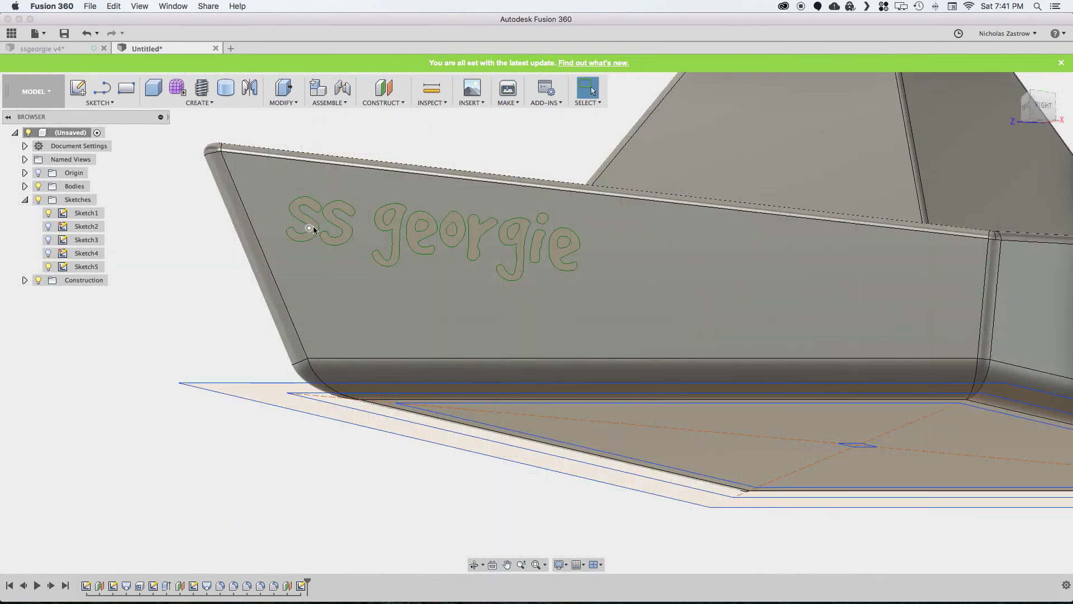
{"action": "key", "text": "e"}
{"action": "left_click", "coordinate": [316, 234]}
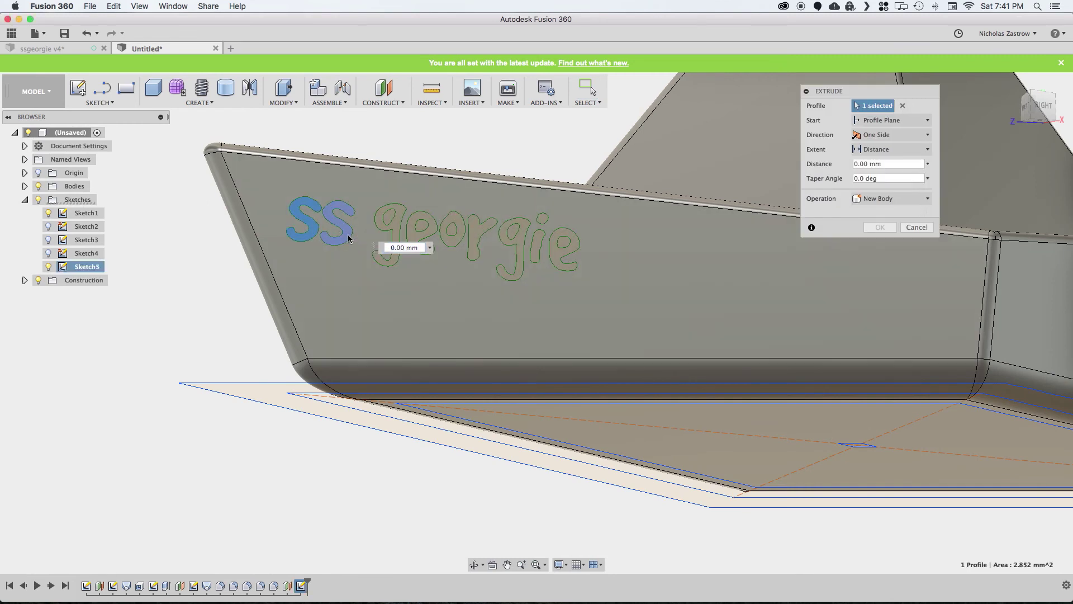
{"action": "left_click", "coordinate": [338, 234]}
{"action": "left_click", "coordinate": [398, 238]}
{"action": "left_click", "coordinate": [414, 239]}
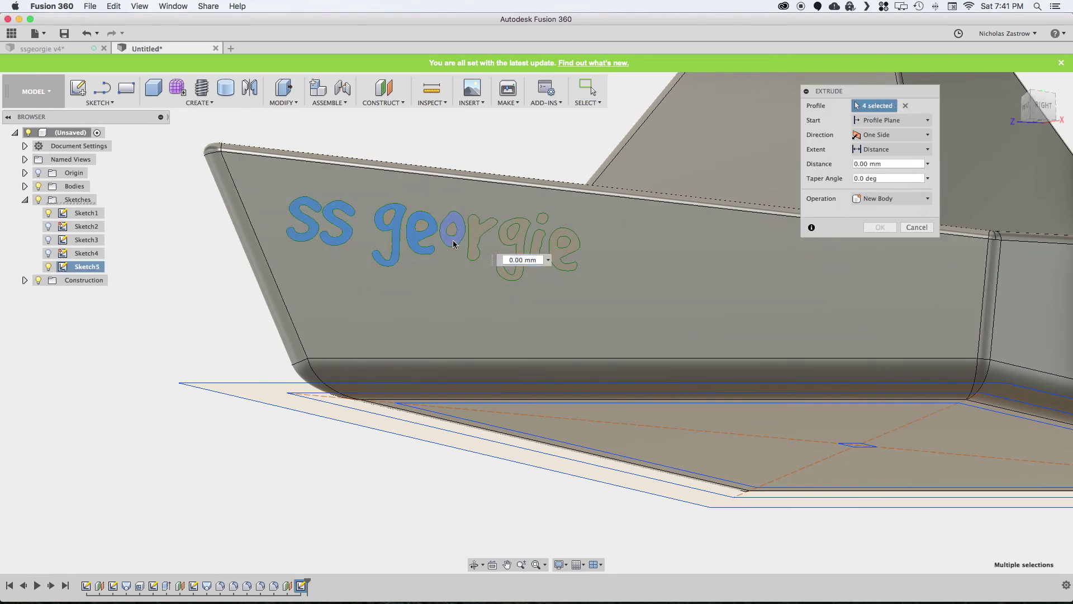
{"action": "left_click", "coordinate": [454, 244]}
{"action": "left_click", "coordinate": [480, 237]}
{"action": "left_click", "coordinate": [513, 238]}
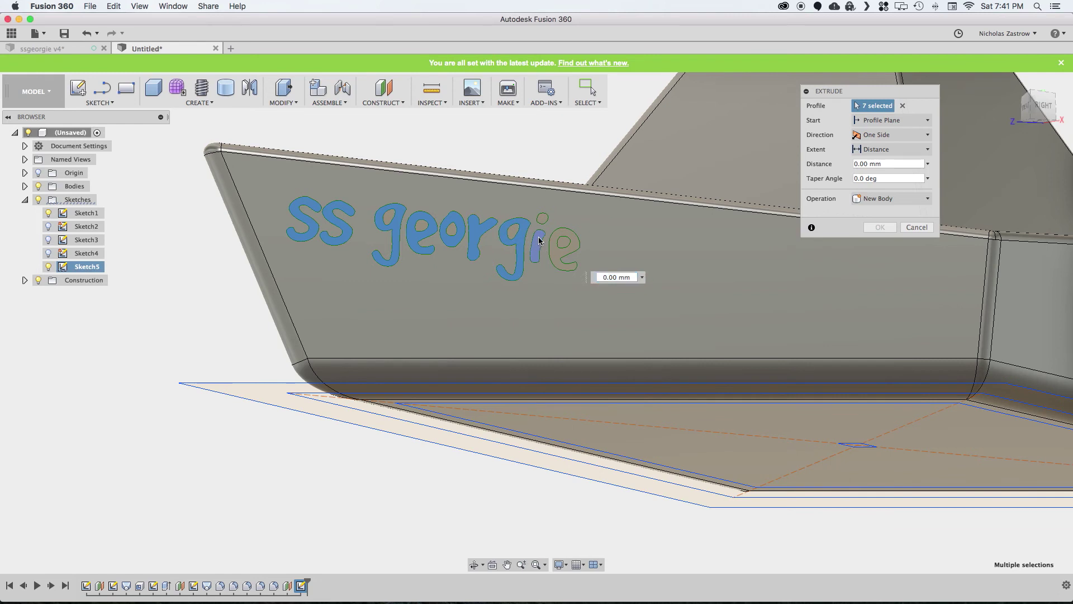
{"action": "left_click", "coordinate": [537, 246]}
{"action": "left_click", "coordinate": [543, 217]}
{"action": "left_click", "coordinate": [562, 253]}
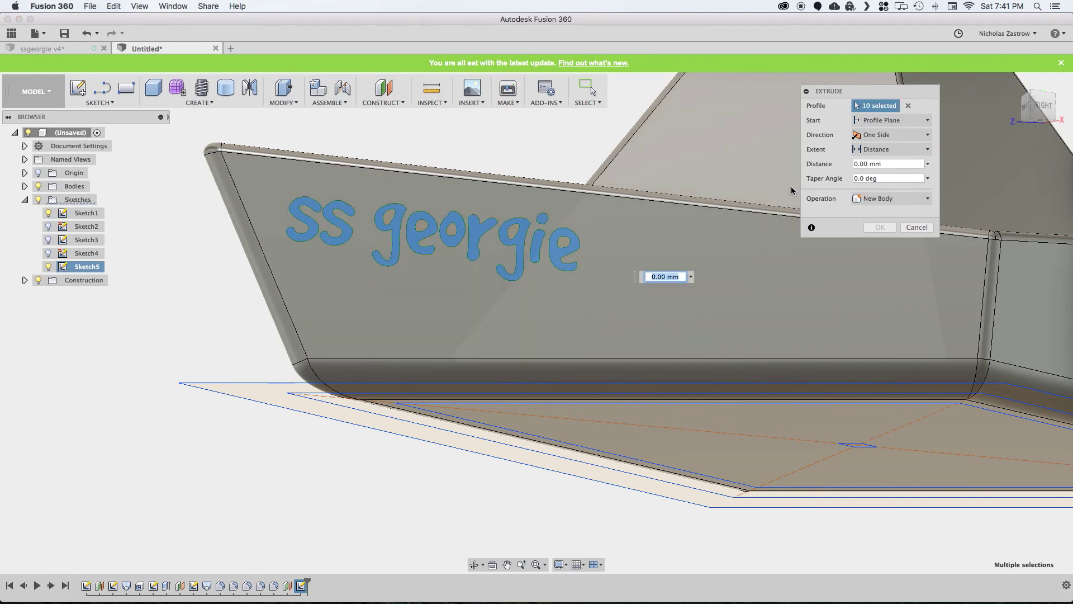
Extrude the letters 0.5 mm outward from the hull side, joined to the hull.
{"action": "type", "text": ".5"}
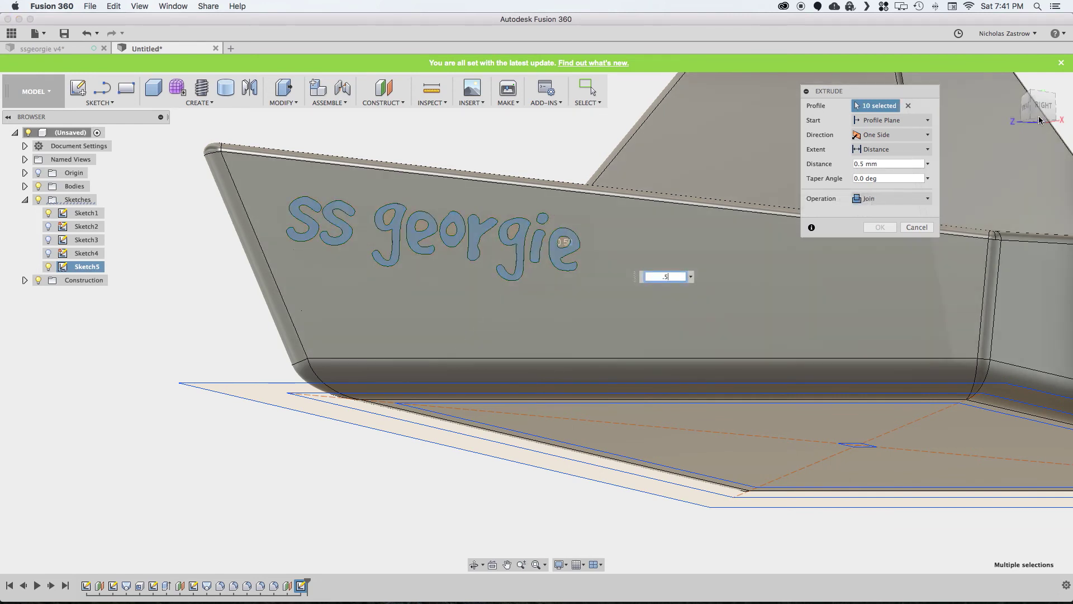
{"action": "mouse_move", "coordinate": [1039, 120]}
{"action": "middle_mouse_down", "text": "shift"}
{"action": "mouse_move", "coordinate": [956, 139]}
{"action": "mouse_move", "coordinate": [927, 124]}
{"action": "mouse_move", "coordinate": [782, 213]}
{"action": "middle_mouse_up", "text": "shift"}
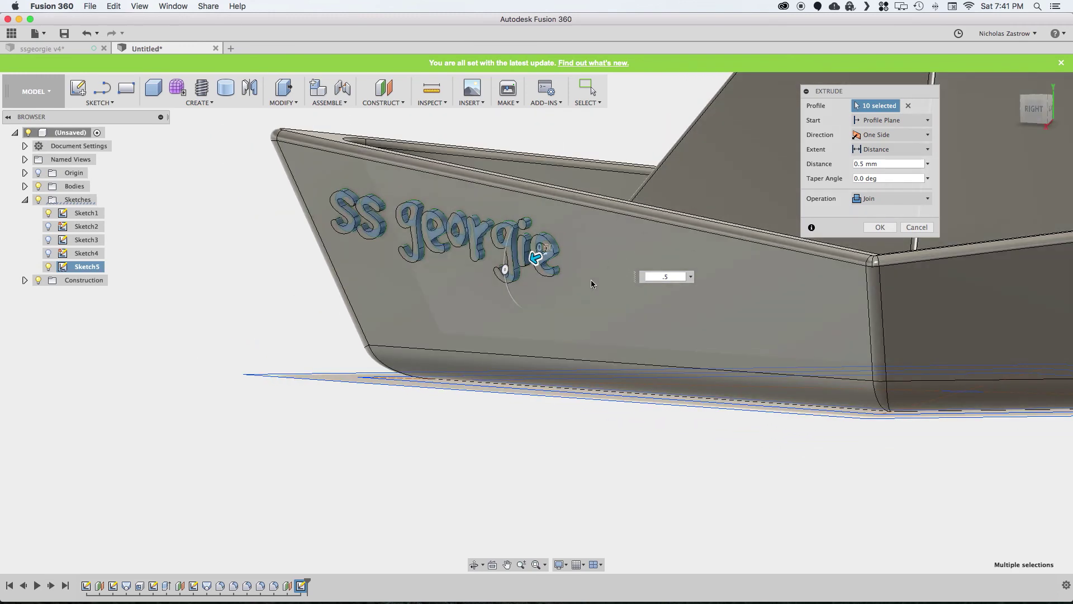
{"action": "left_click", "coordinate": [666, 277]}
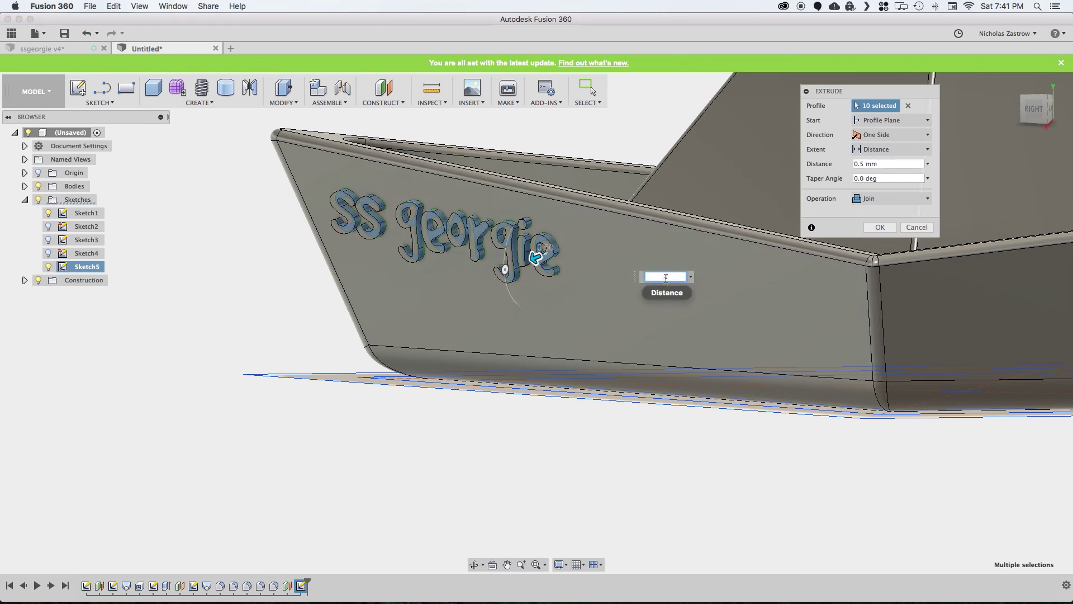
{"action": "type", "text": "-.5"}
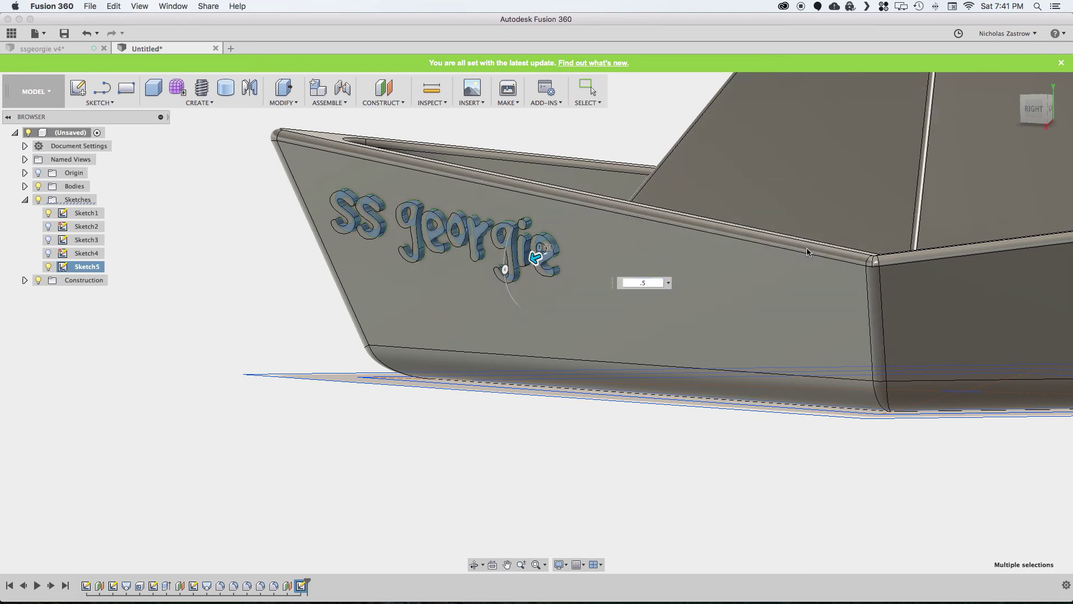
{"action": "key", "text": "Return"}
{"action": "middle_click_drag", "start_coordinate": [756, 290], "coordinate": [565, 322]}
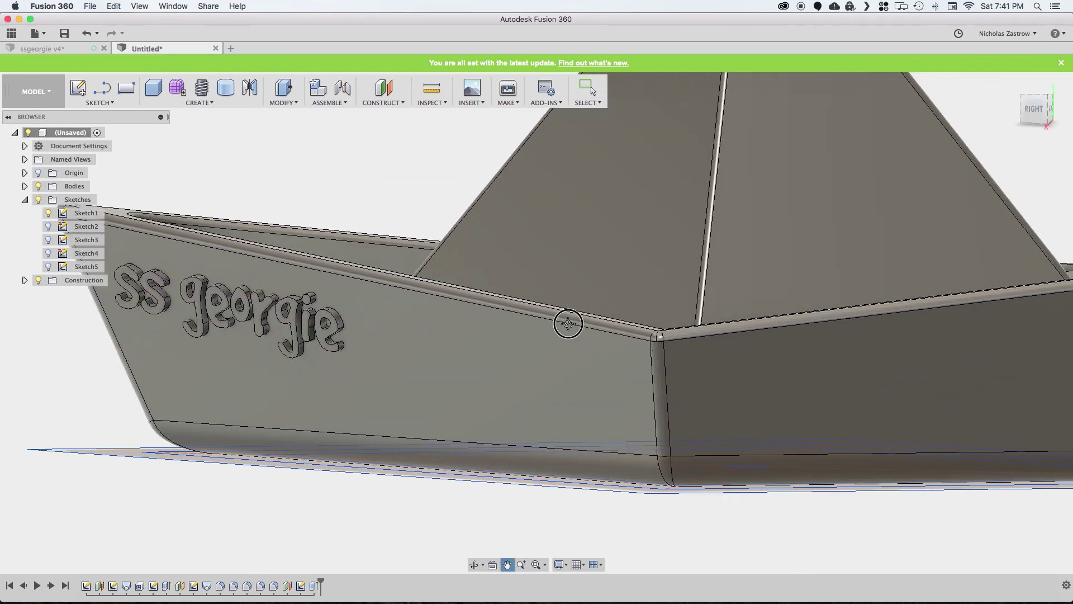
{"action": "scroll", "coordinate": [565, 321], "scroll_direction": "up", "scroll_amount": 5}
{"action": "scroll", "coordinate": [606, 307], "scroll_direction": "down", "scroll_amount": 10}
{"action": "middle_click_drag", "start_coordinate": [775, 211], "coordinate": [629, 260]}
{"action": "middle_click_drag", "start_coordinate": [587, 456], "coordinate": [572, 280], "text": "shift"}
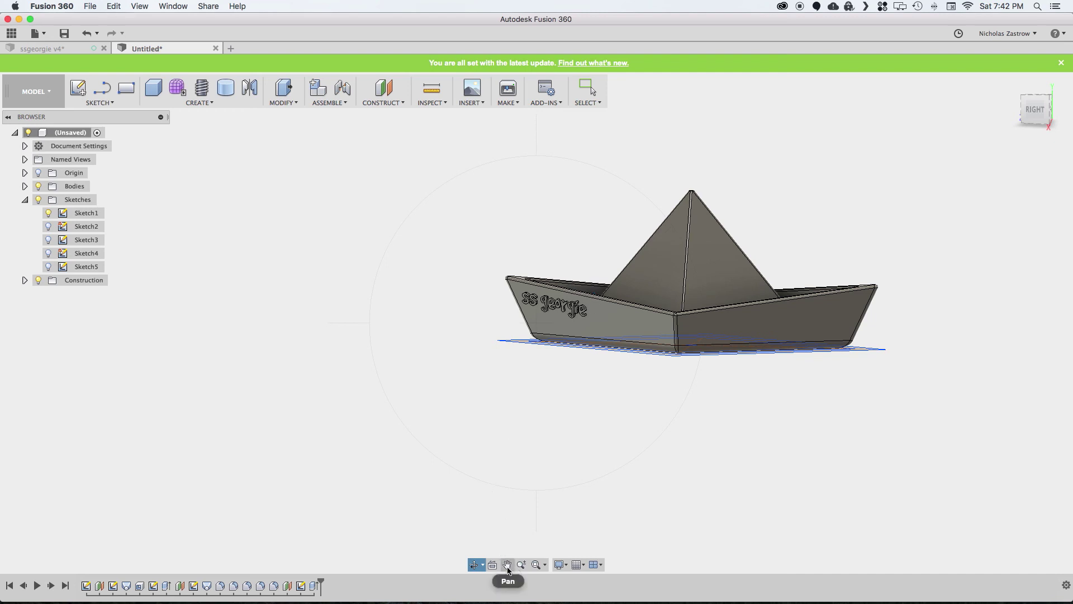
{"action": "middle_click_drag", "start_coordinate": [683, 302], "coordinate": [532, 324]}
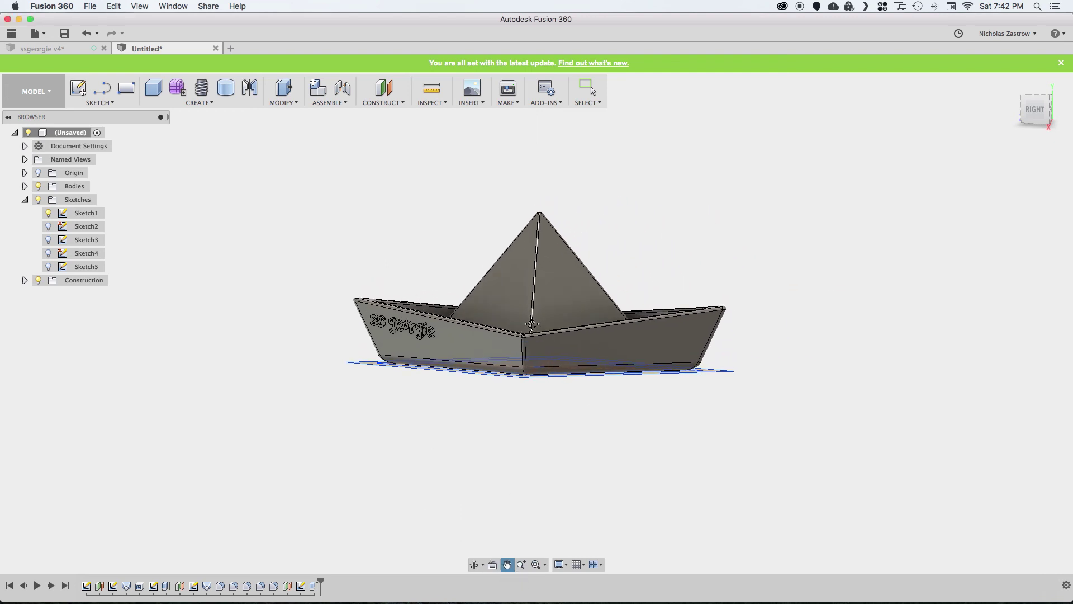